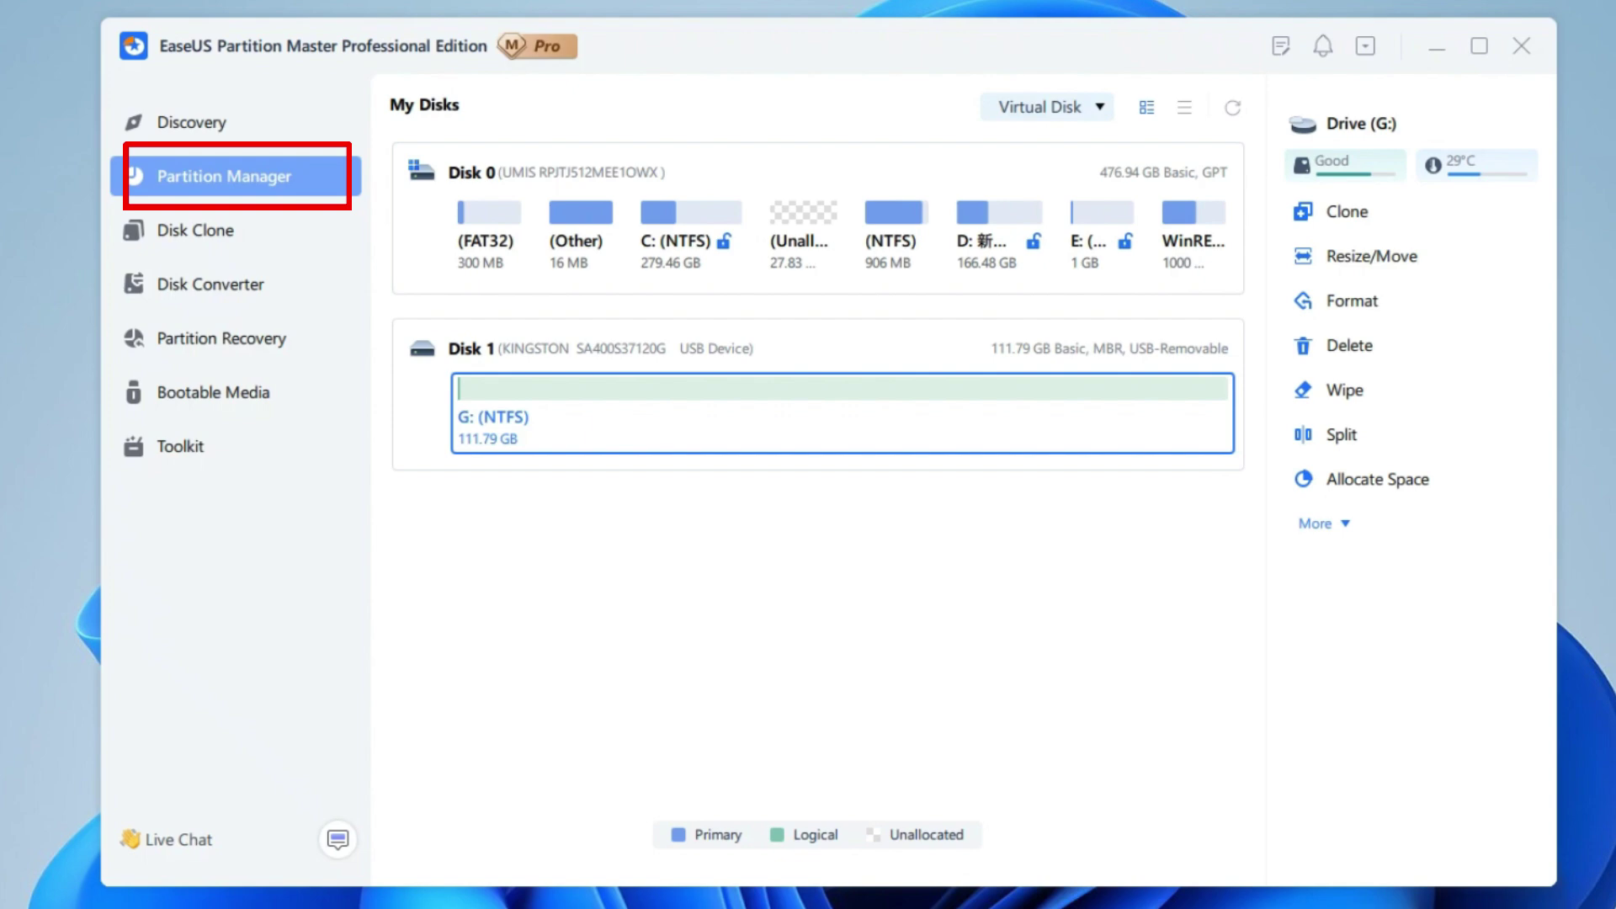
# Format partition G: as FAT32 labelled 'New Volume' and confirm erasing it
pyautogui.rightClick(760, 367)
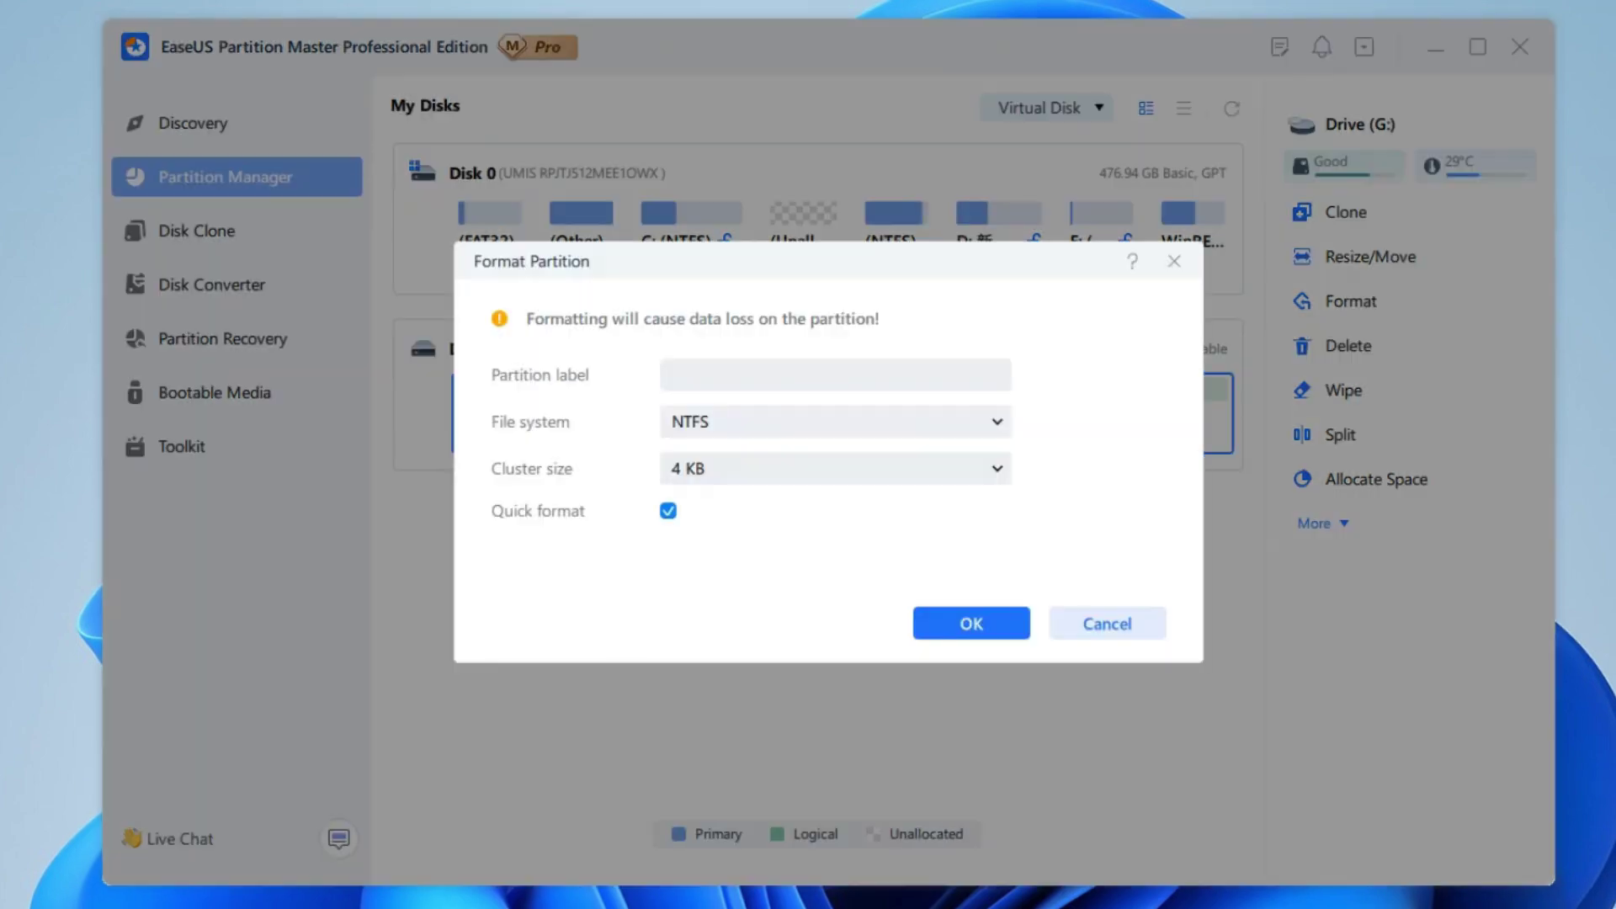
pyautogui.write('New Volume')
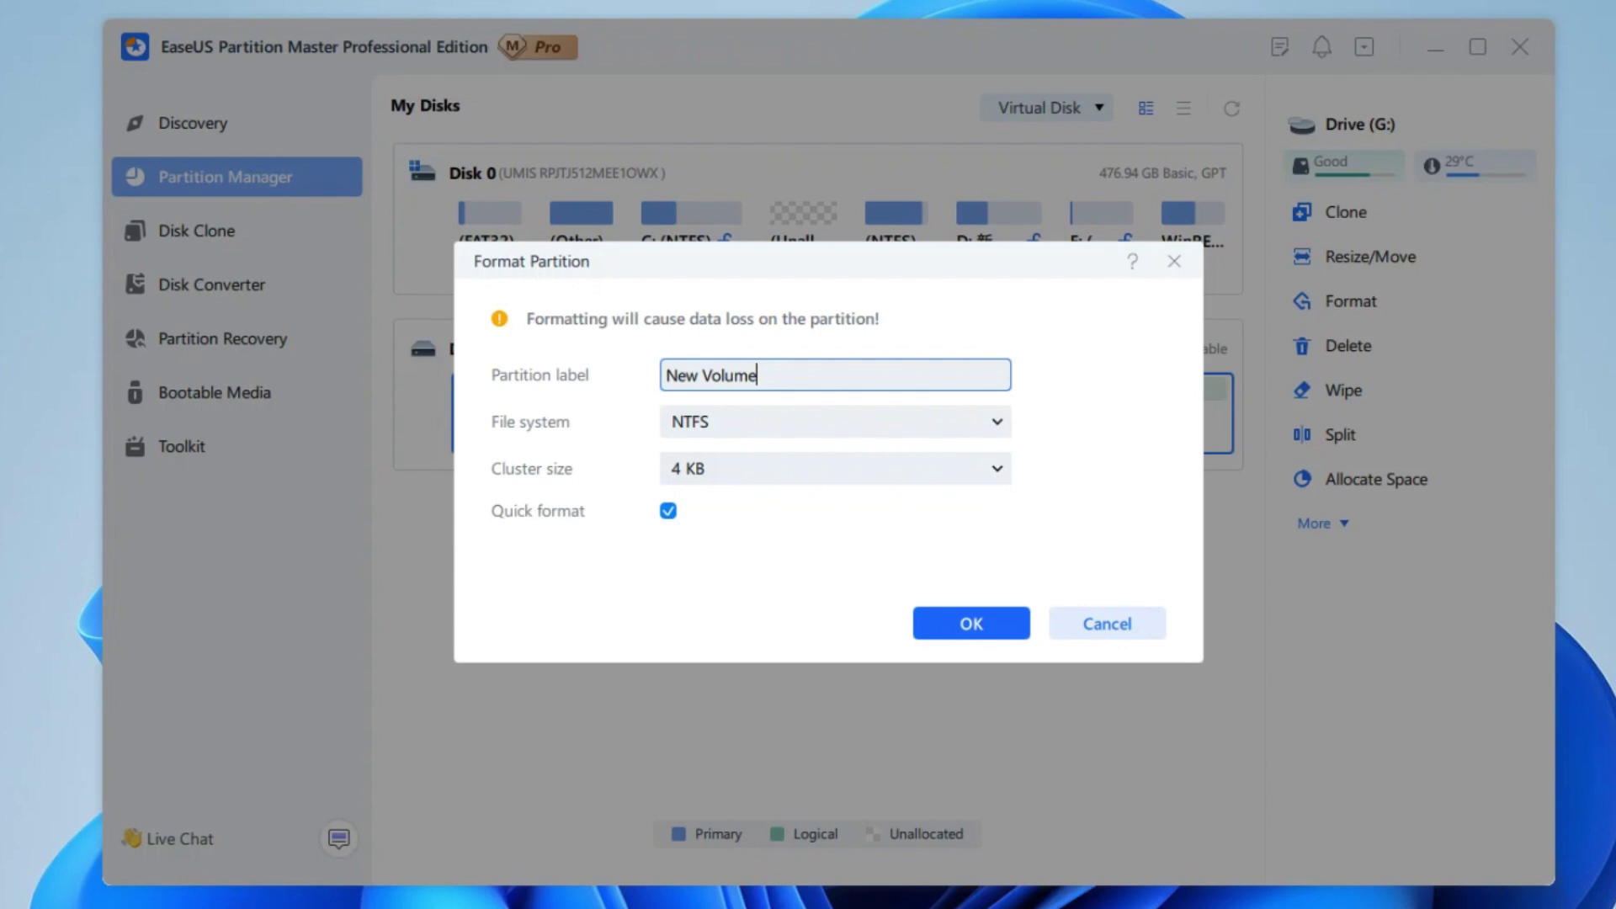
pyautogui.click(835, 422)
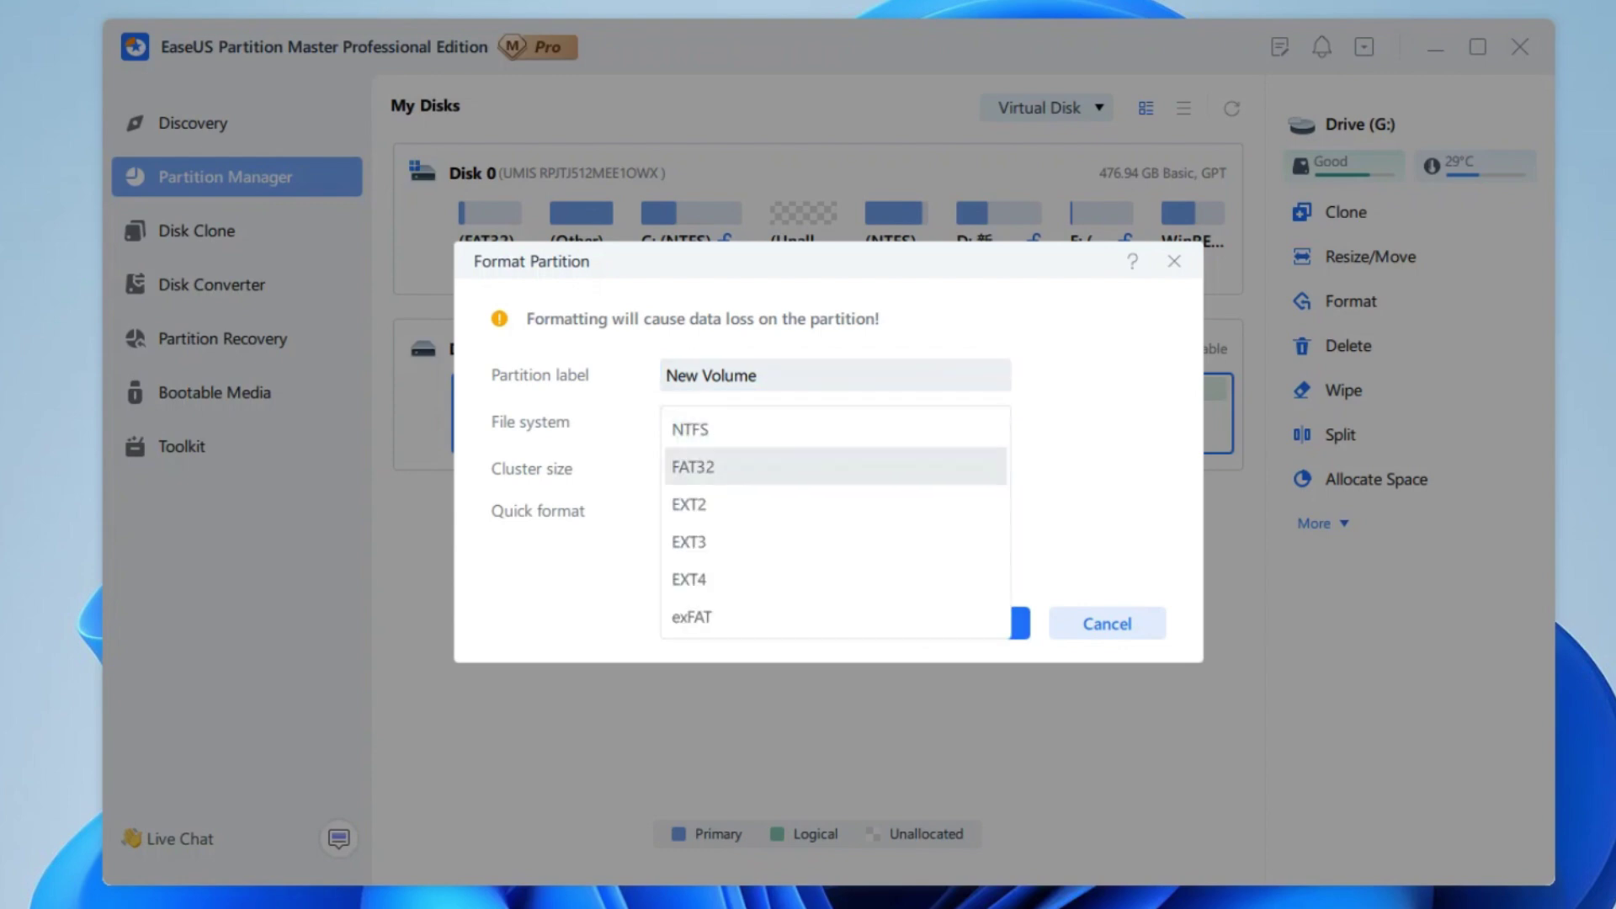
pyautogui.press('Return')
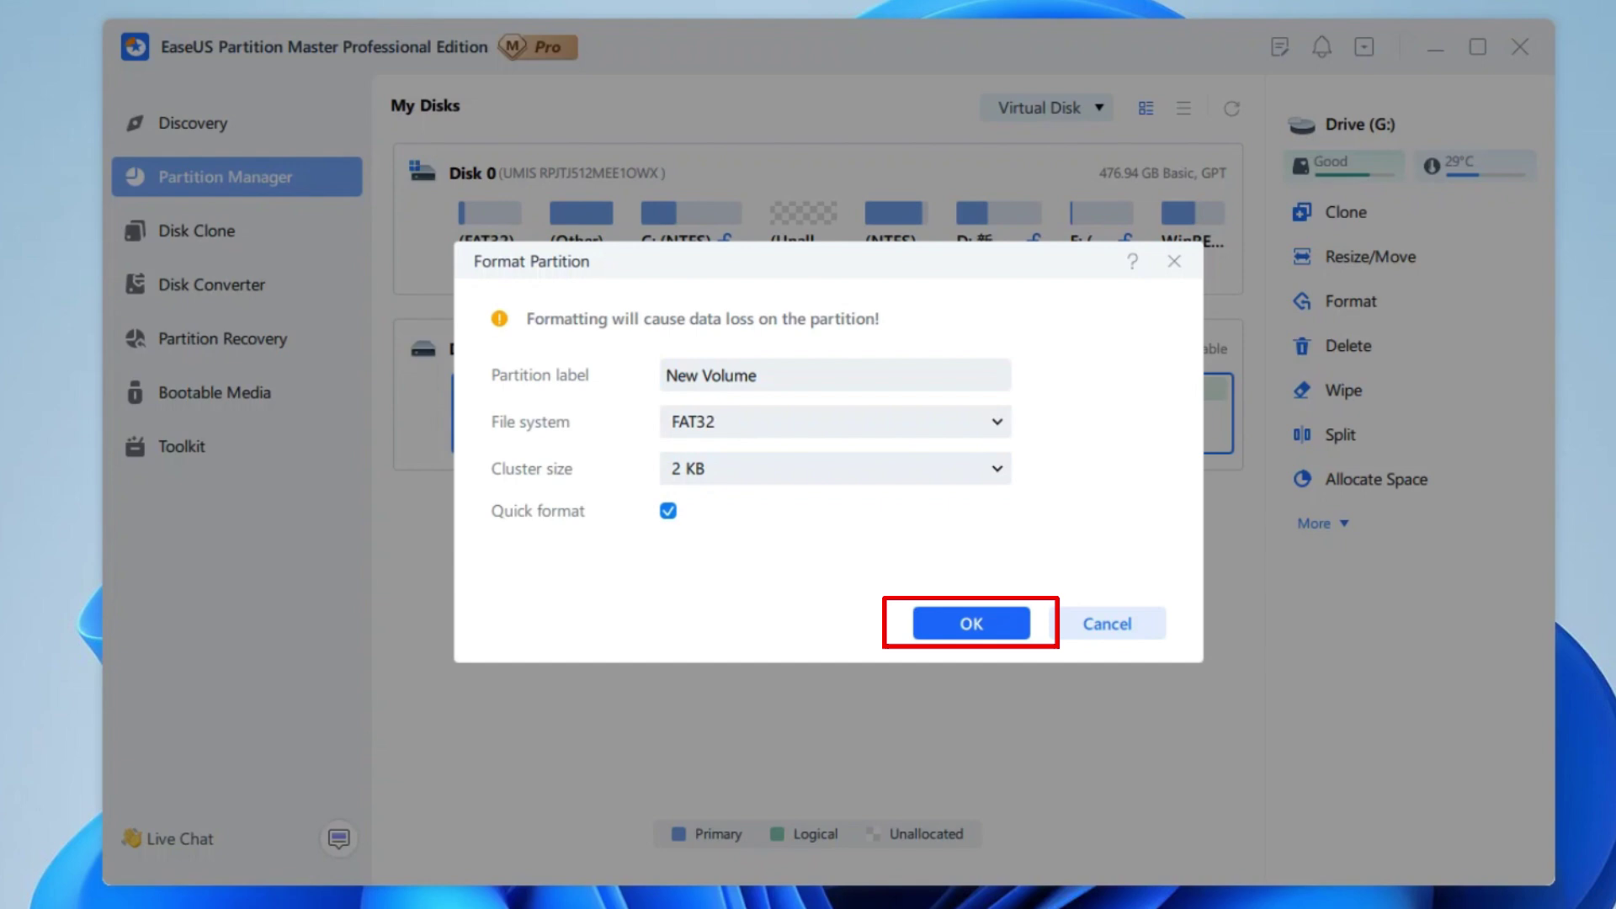
pyautogui.press('Return')
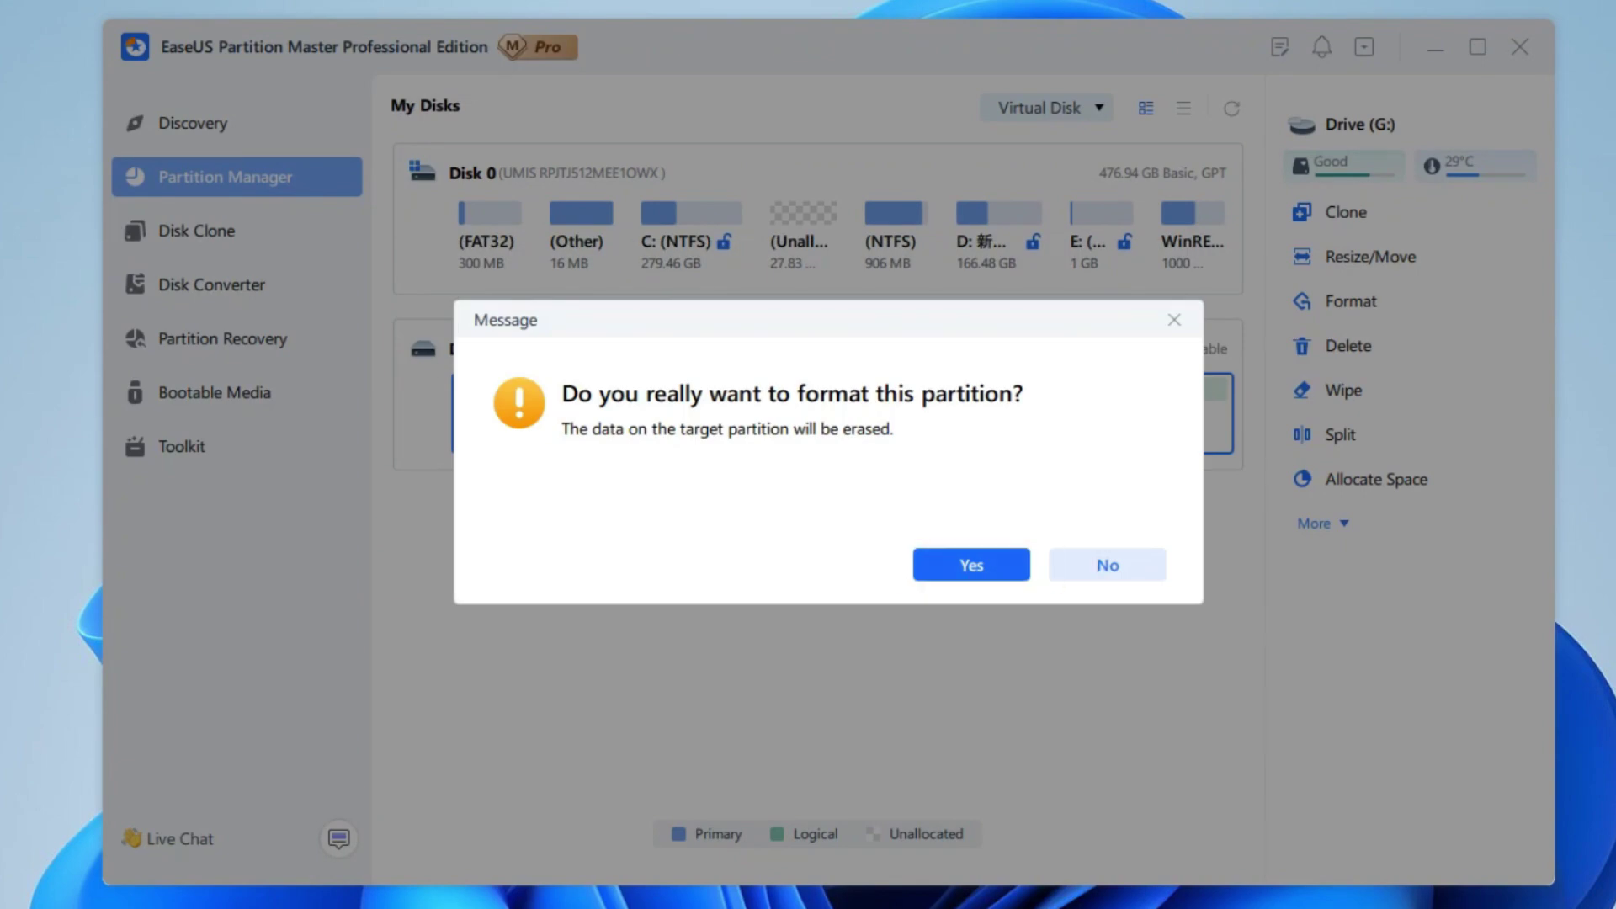
pyautogui.press('Return')
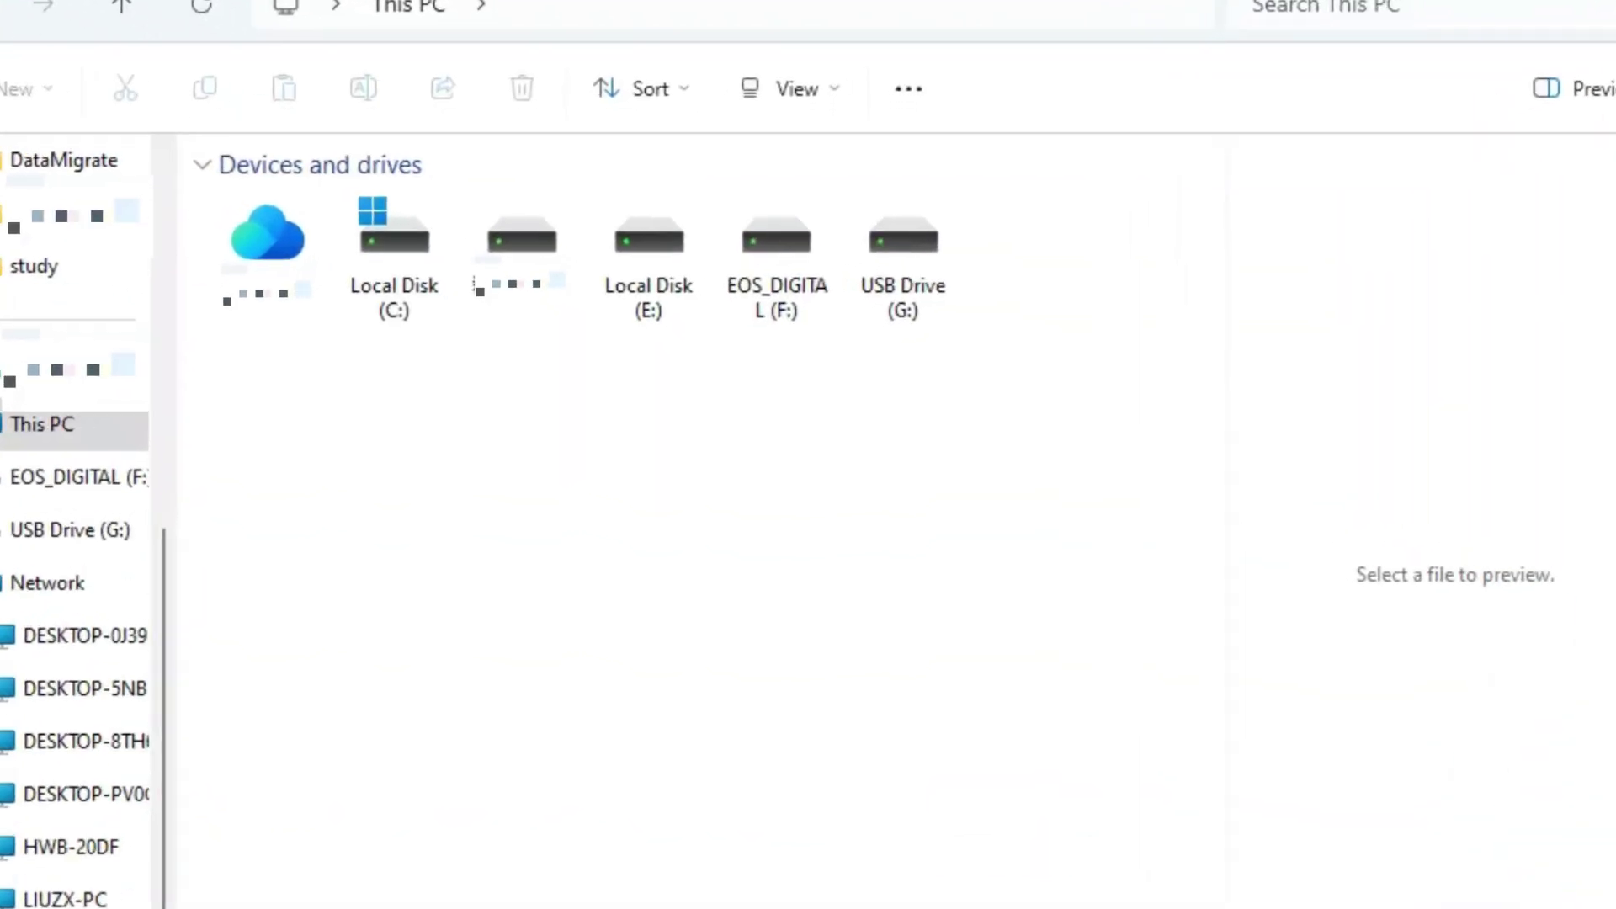
# Format USB Drive (G:) from This PC with the FAT32 file system and start the format
pyautogui.click(909, 278)
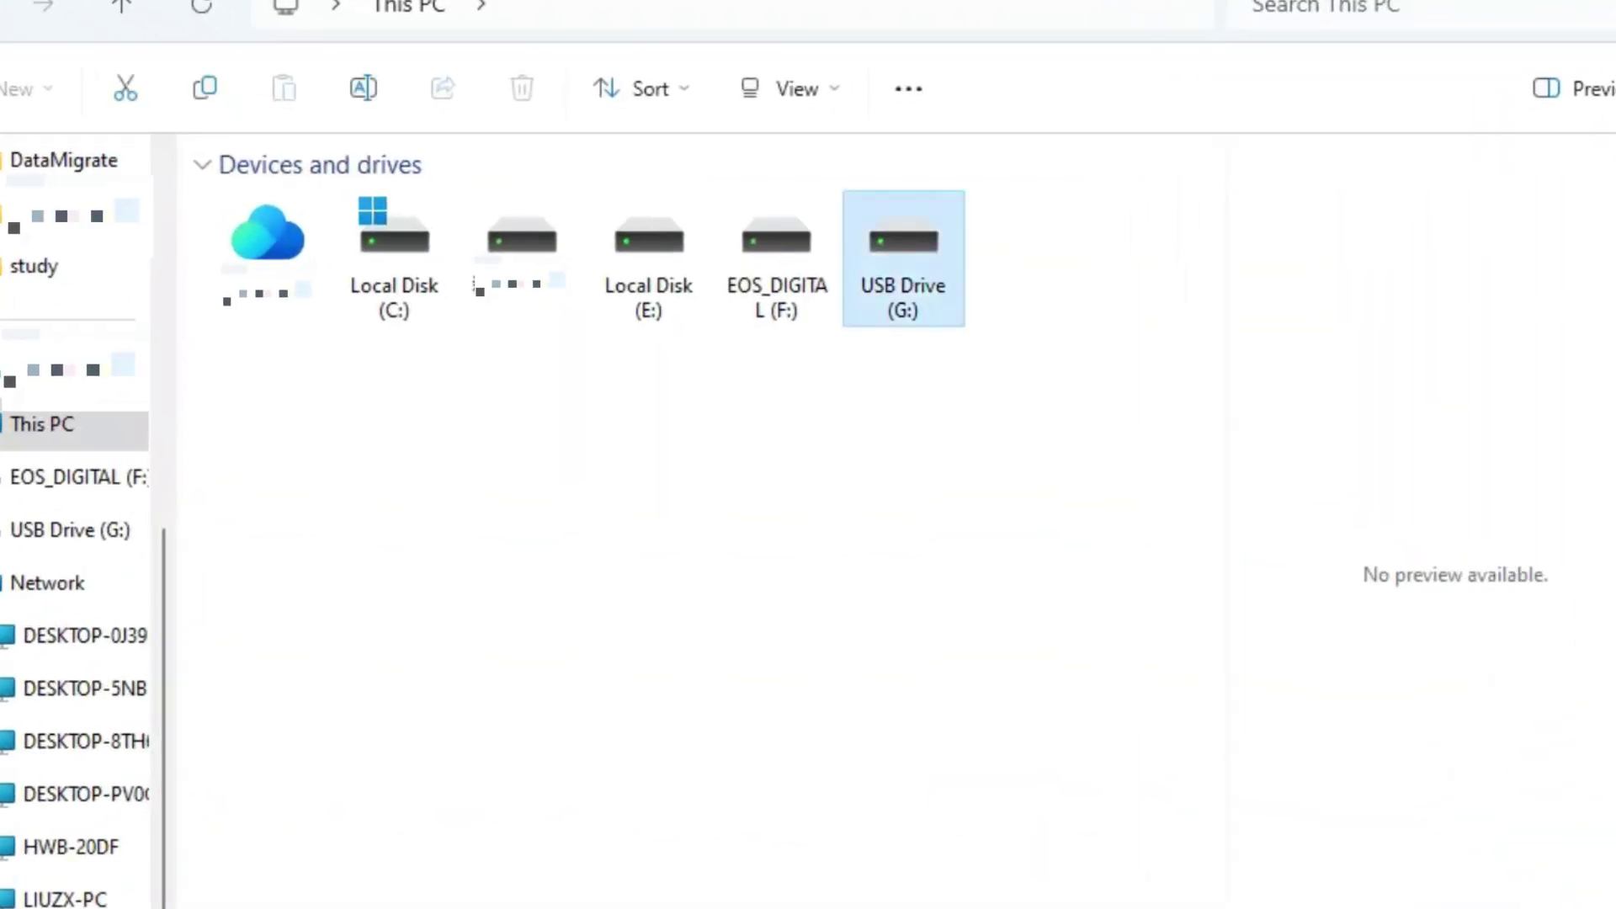
pyautogui.rightClick(921, 262)
pyautogui.click(1020, 819)
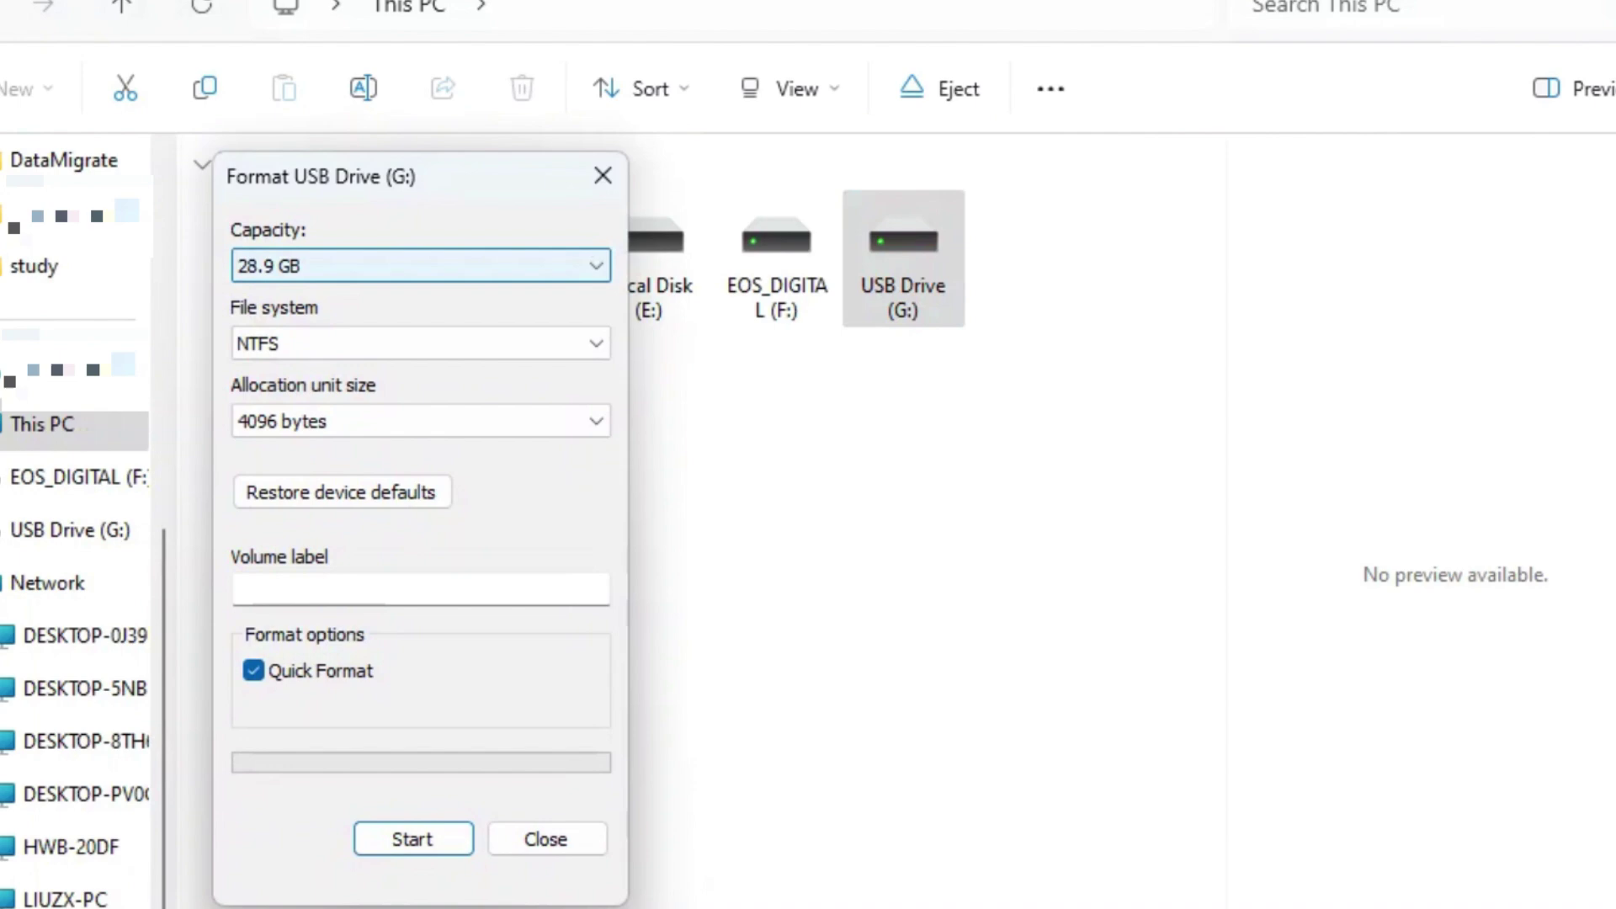
pyautogui.click(421, 343)
pyautogui.click(320, 393)
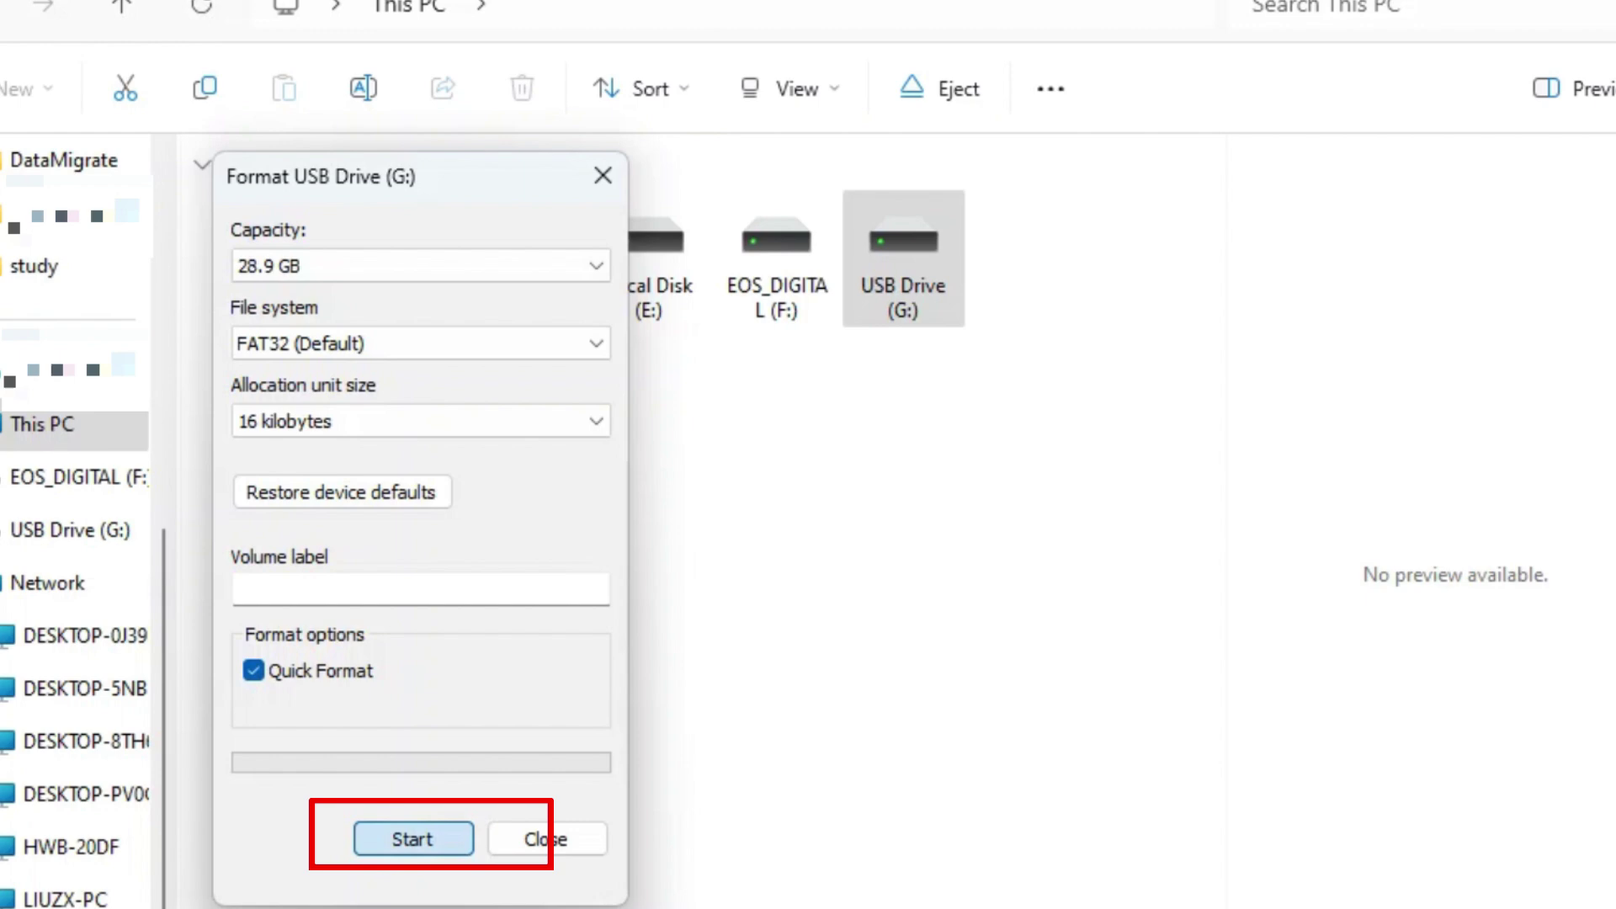
pyautogui.press('Return')
pyautogui.press('Return')
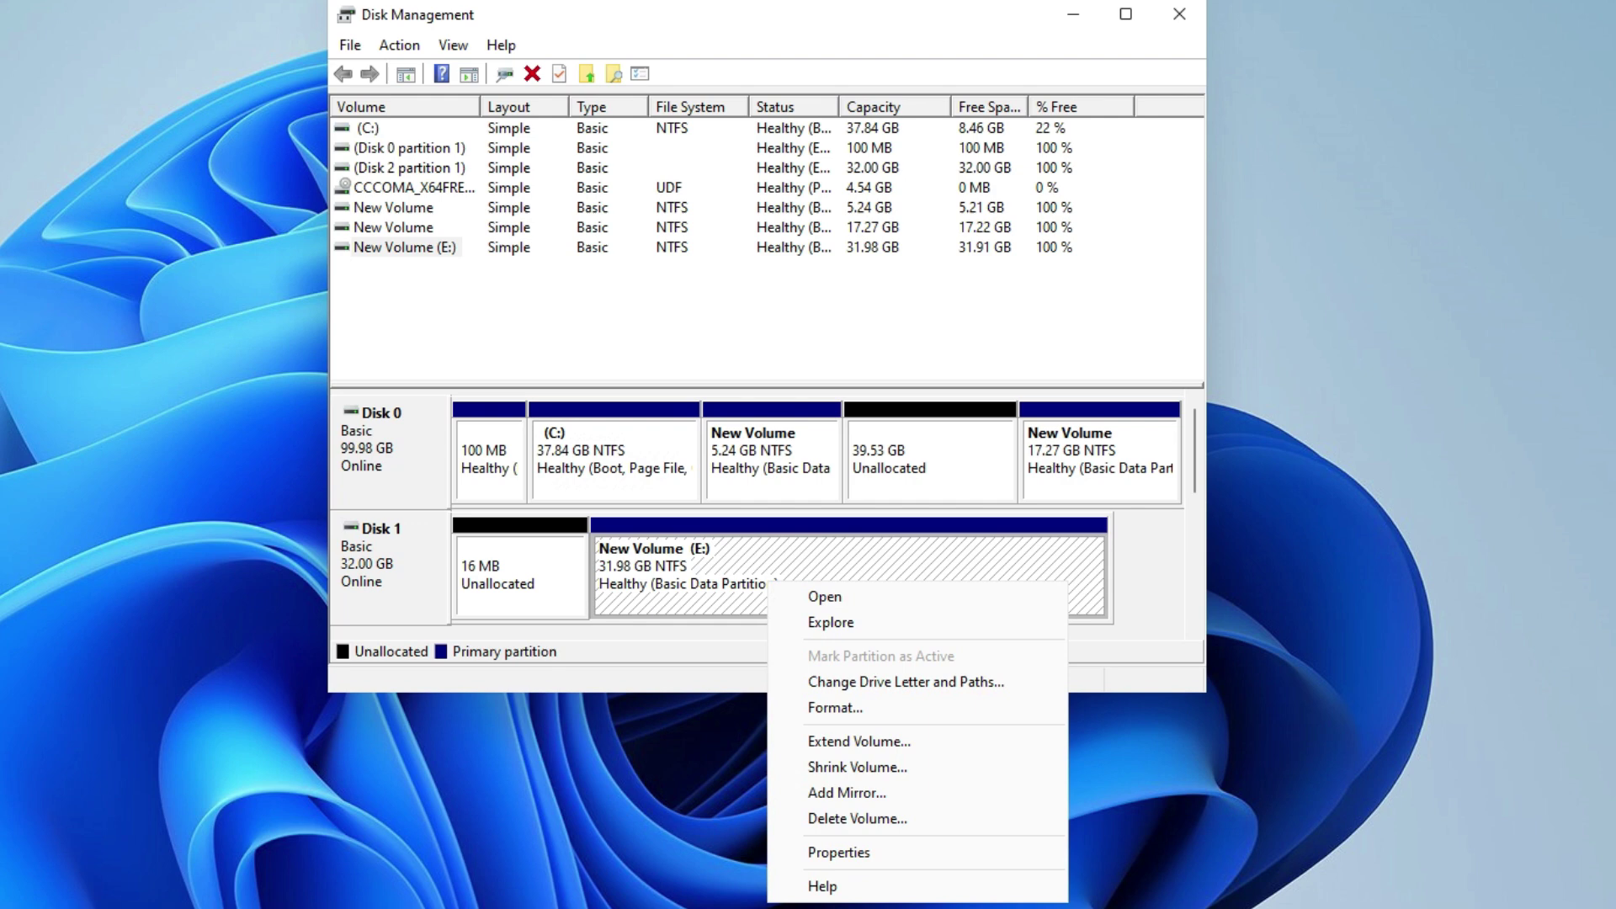
# Format New Volume (E:) as FAT32 with quick format, keeping its label, and confirm
pyautogui.press('o')
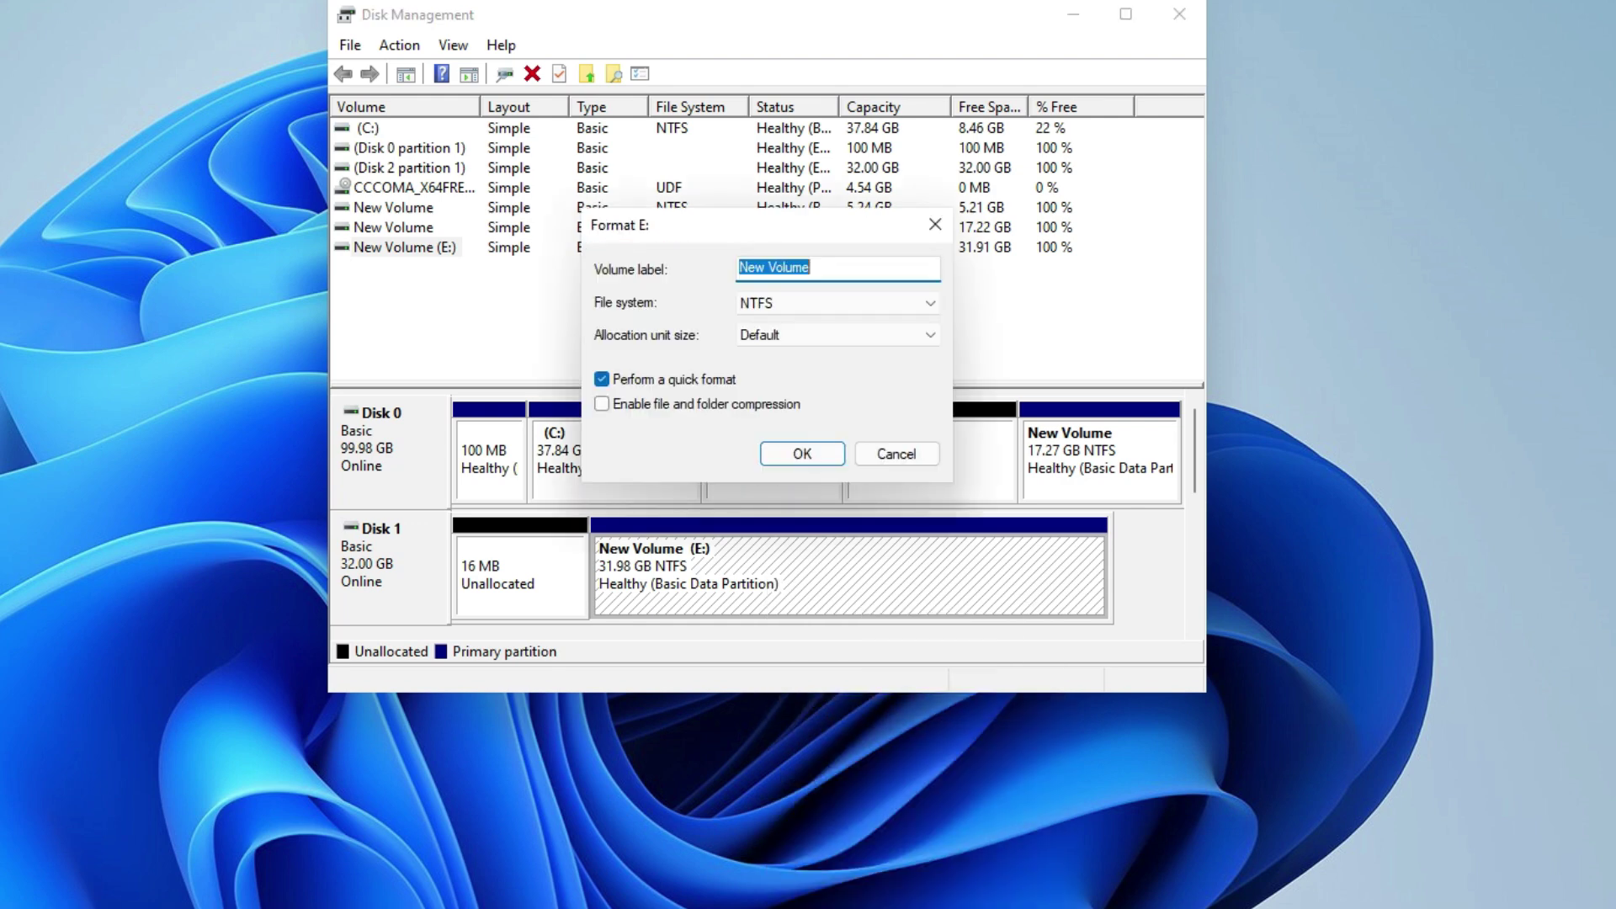
pyautogui.click(810, 267)
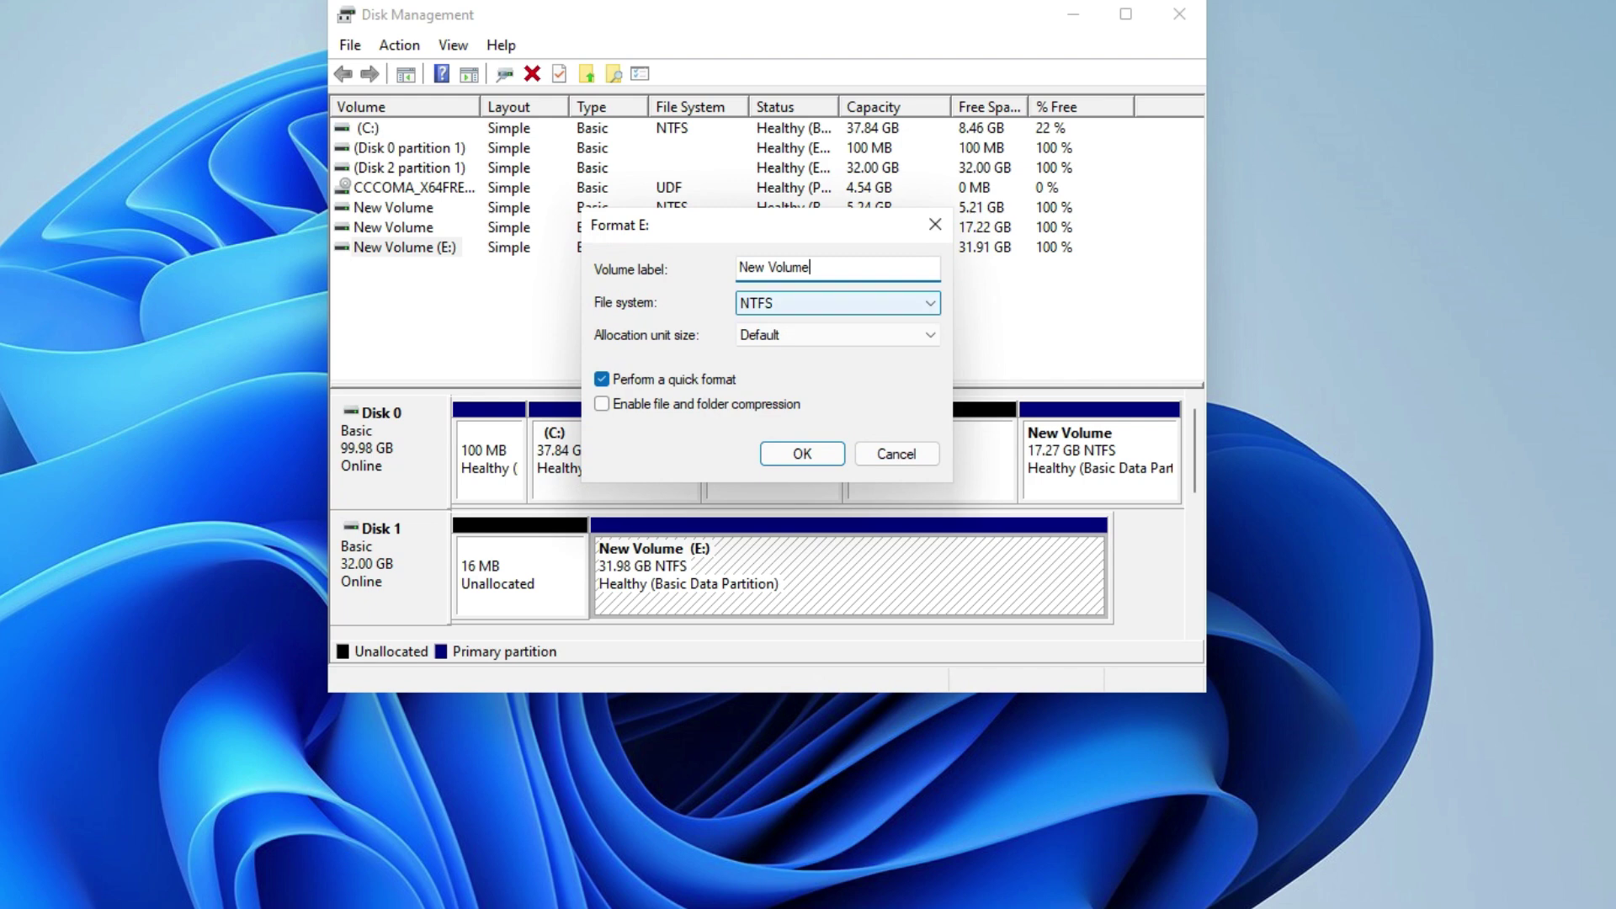
pyautogui.click(837, 303)
pyautogui.press('Down')
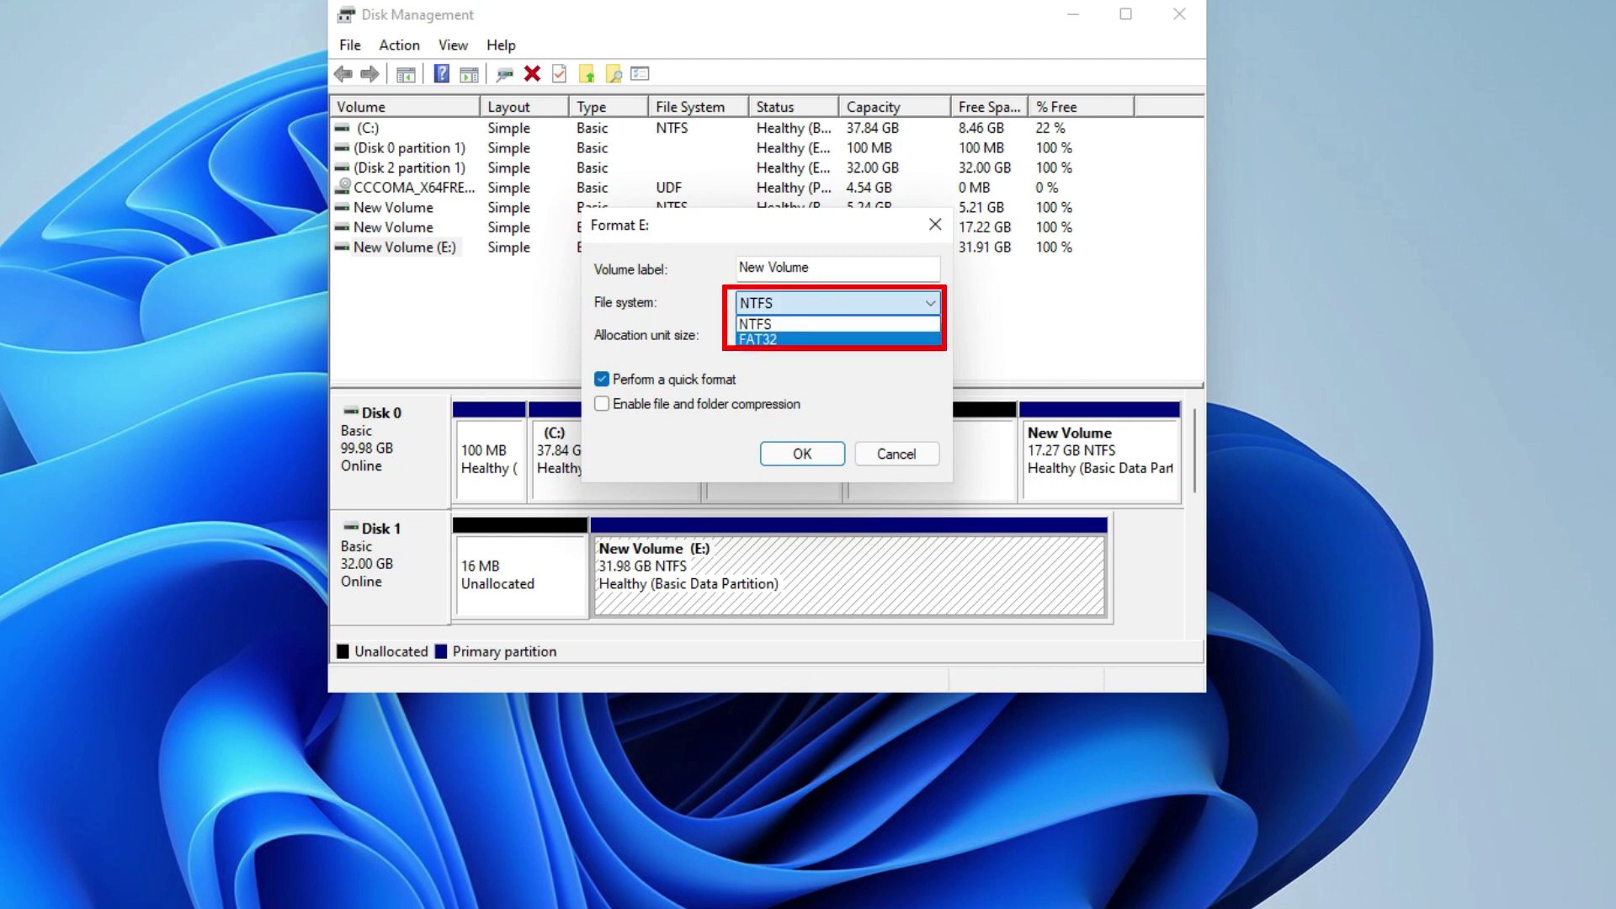
pyautogui.press('Tab')
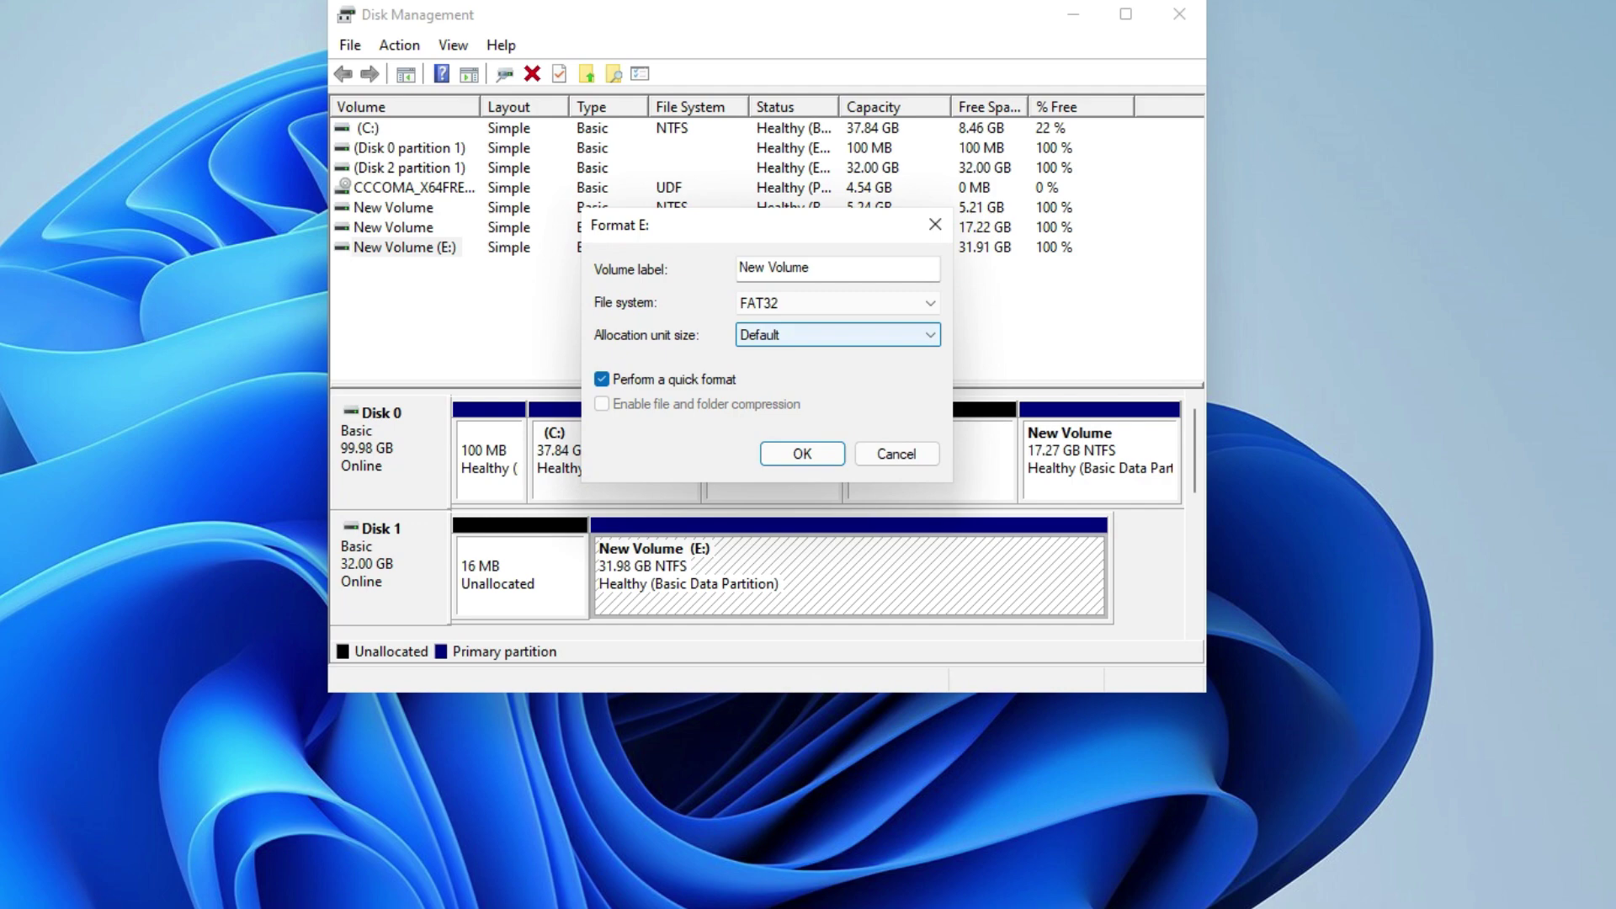
pyautogui.press('Tab')
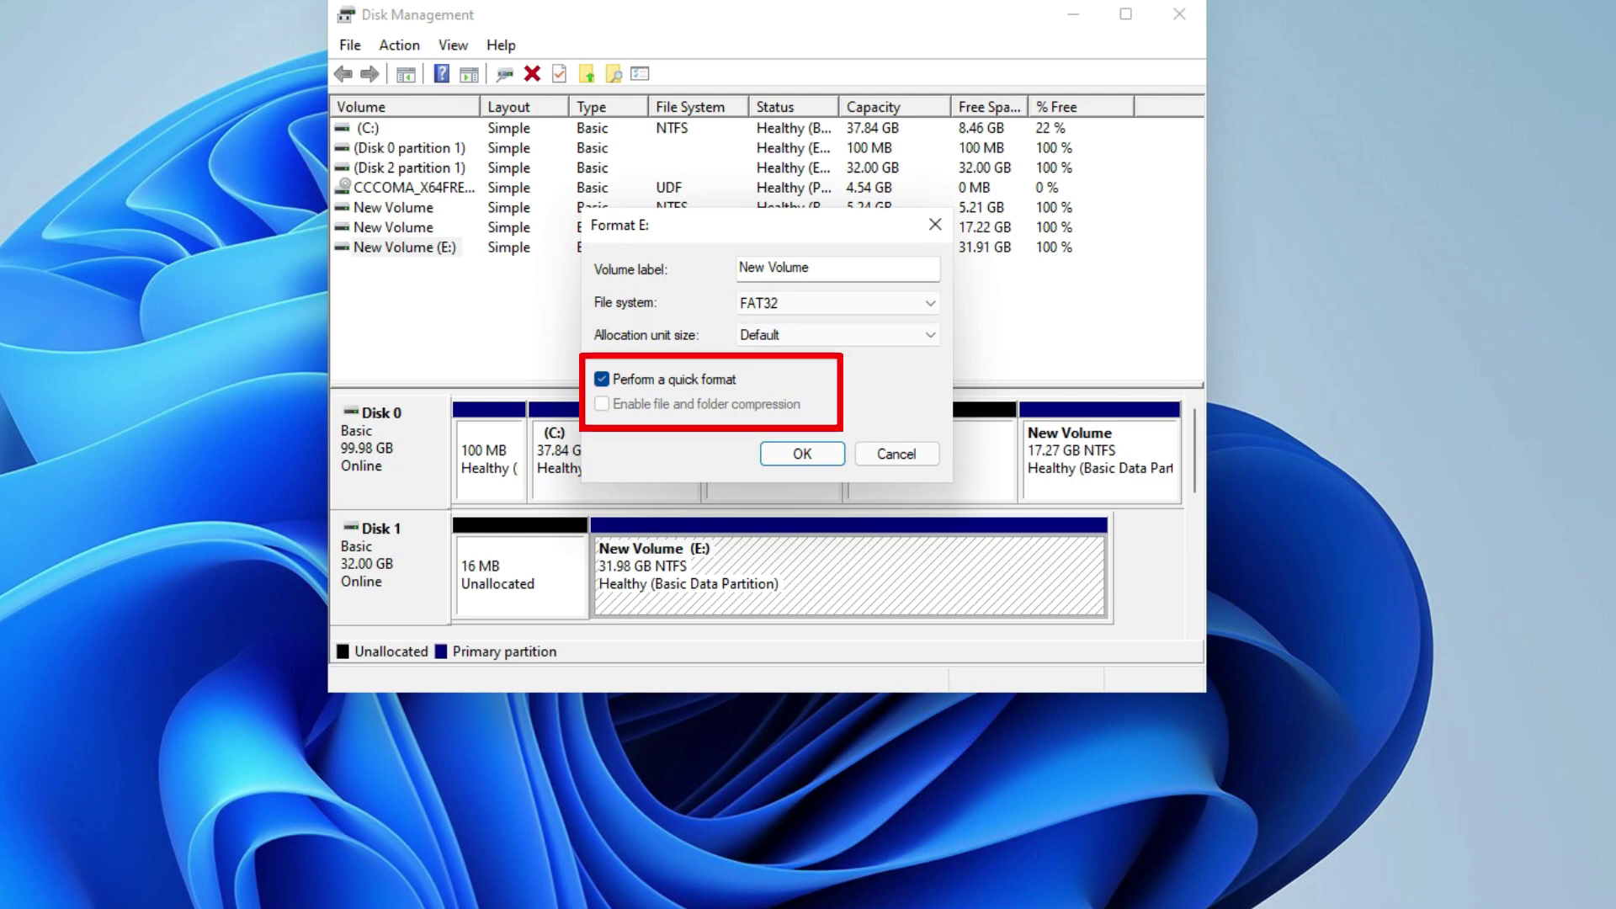
pyautogui.press('Tab')
pyautogui.press('Return')
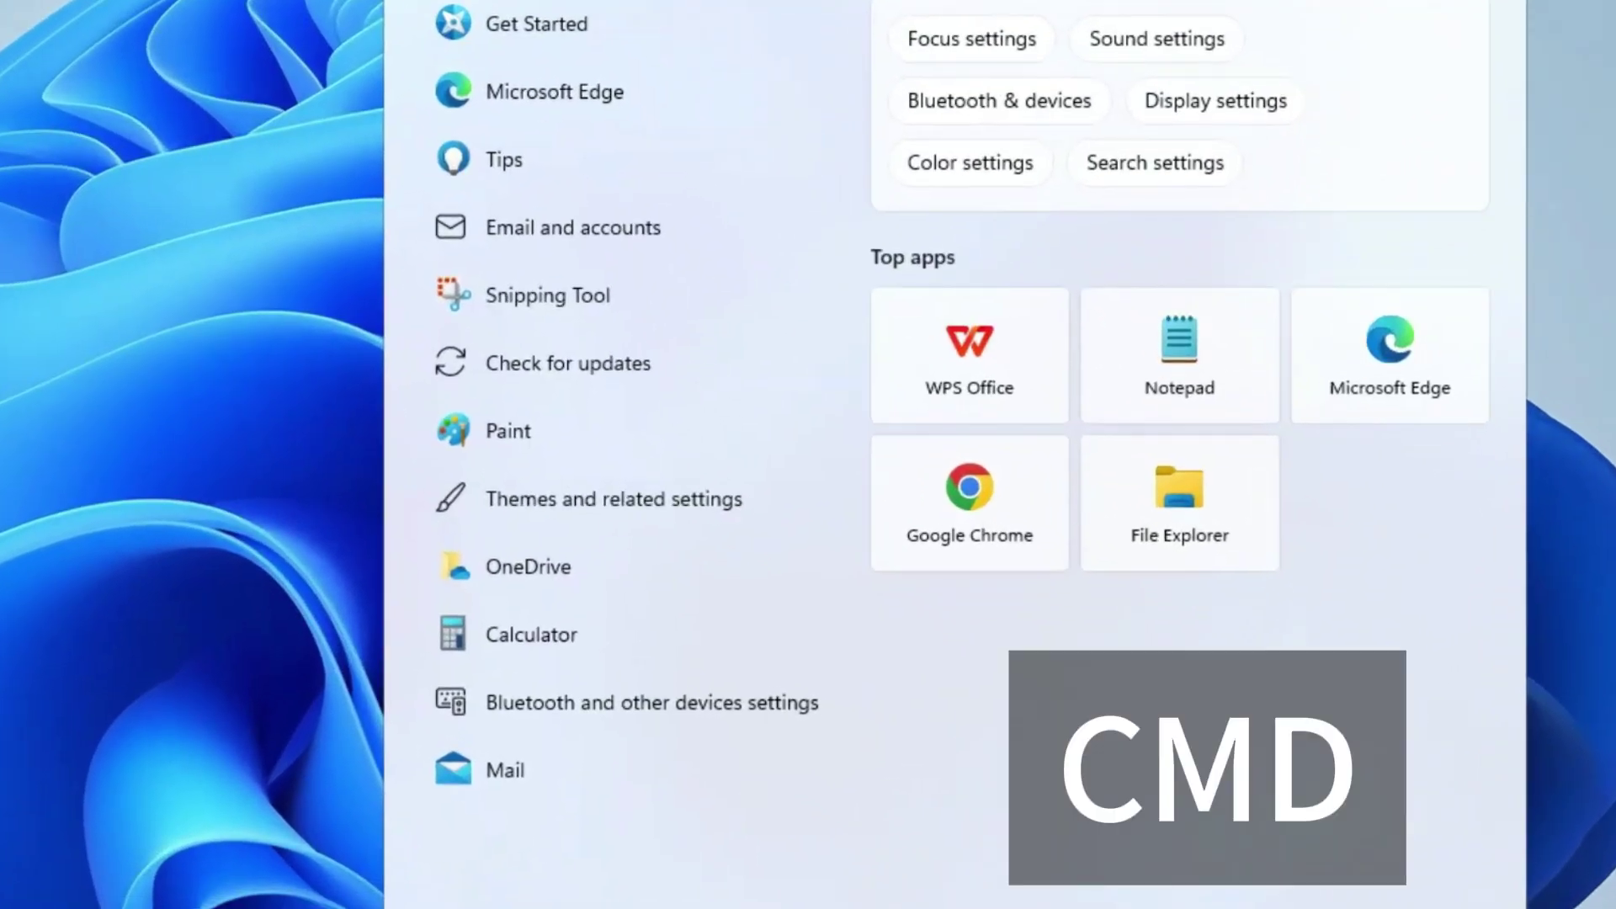
# Open Command Prompt as administrator and start DiskPart
pyautogui.write('cmd')
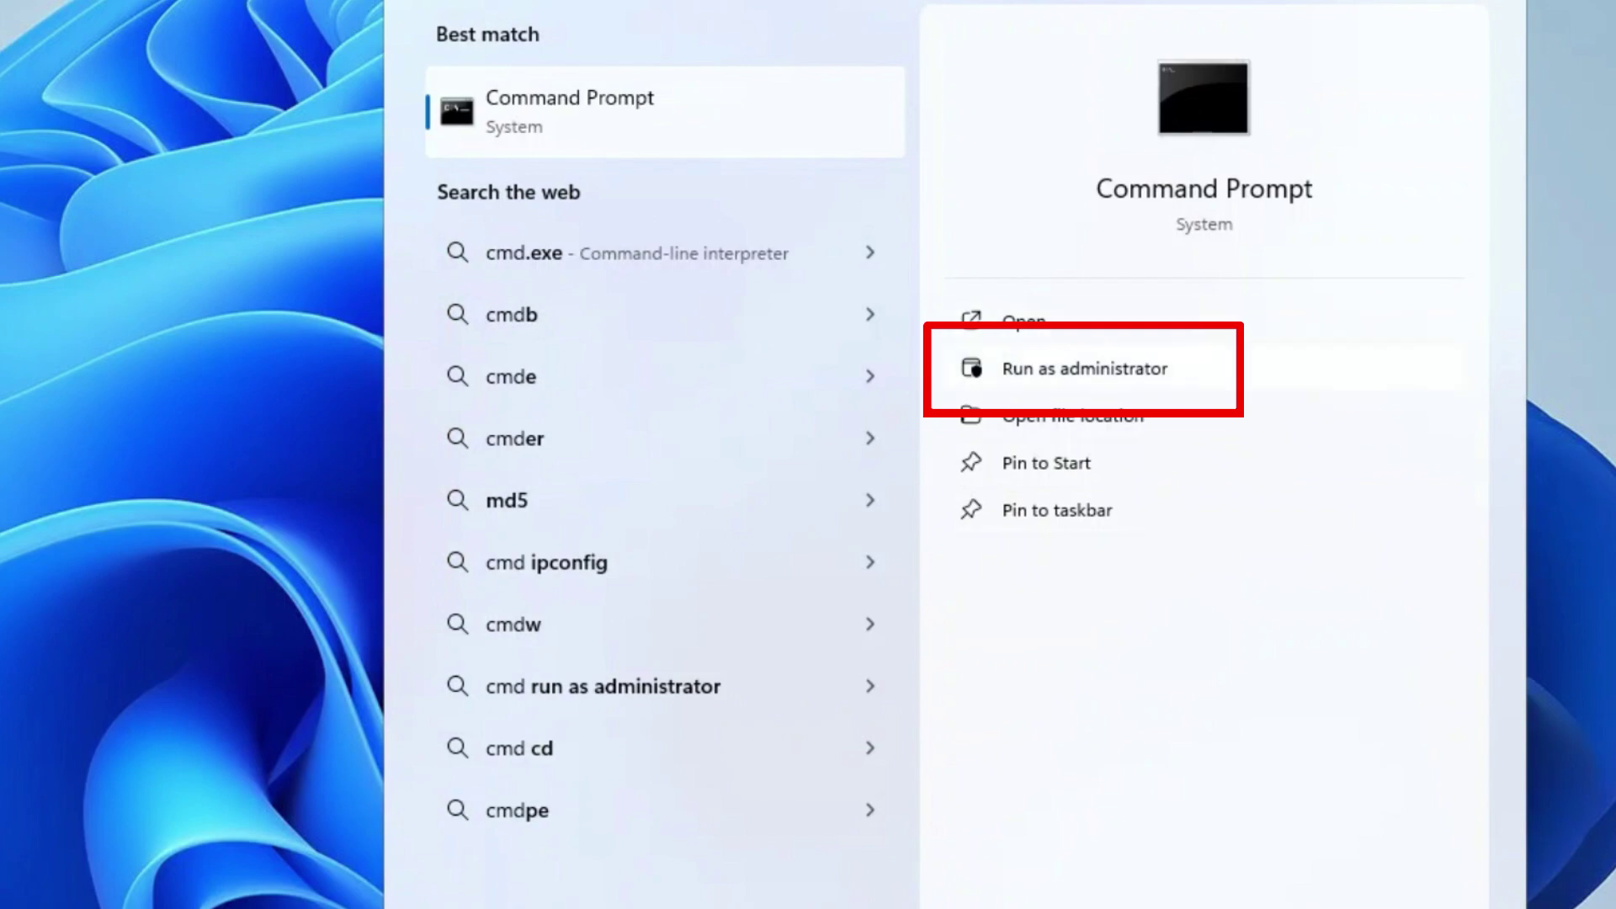
pyautogui.click(1085, 367)
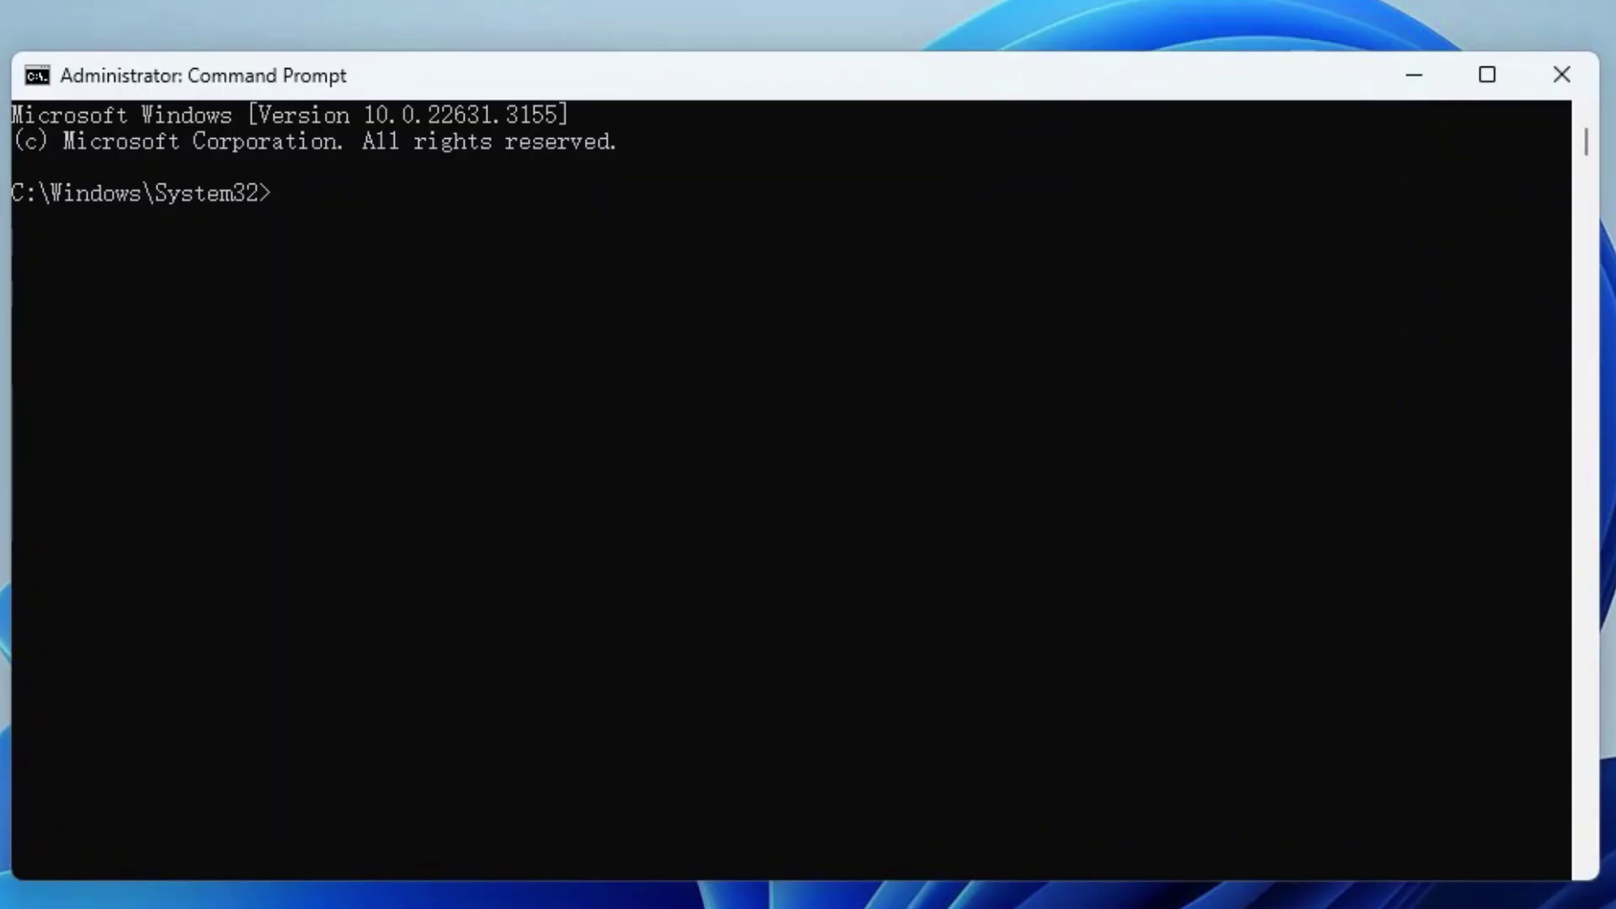
pyautogui.write('diskpart')
pyautogui.press('Return')
# List the disks with 'list disk' and select Disk 1
pyautogui.write('list disk')
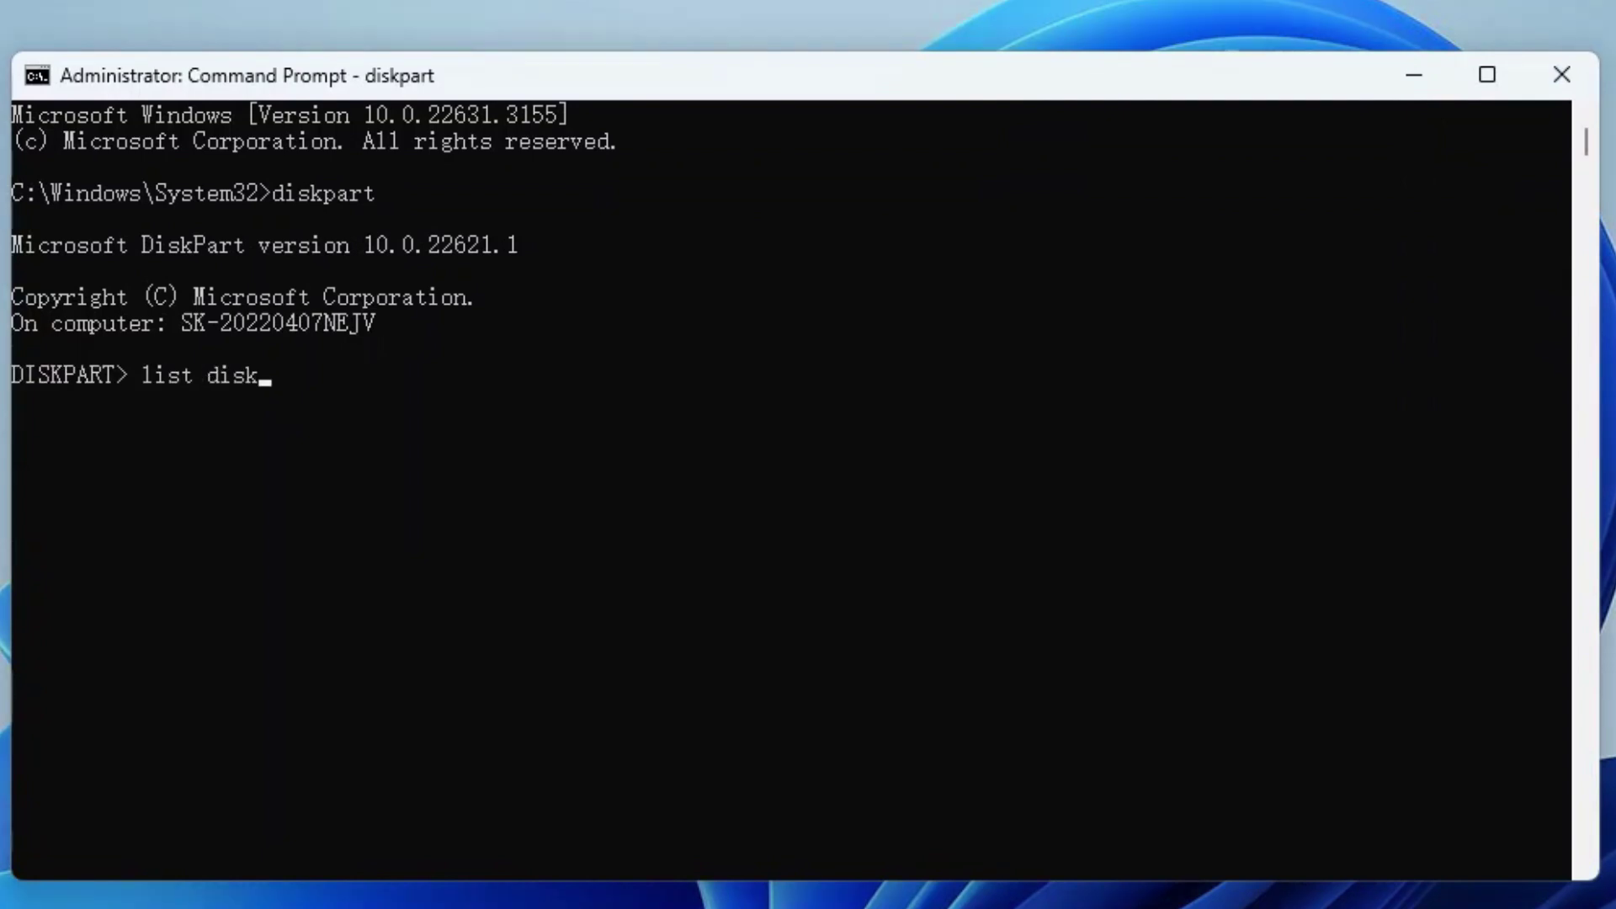
pyautogui.press('Return')
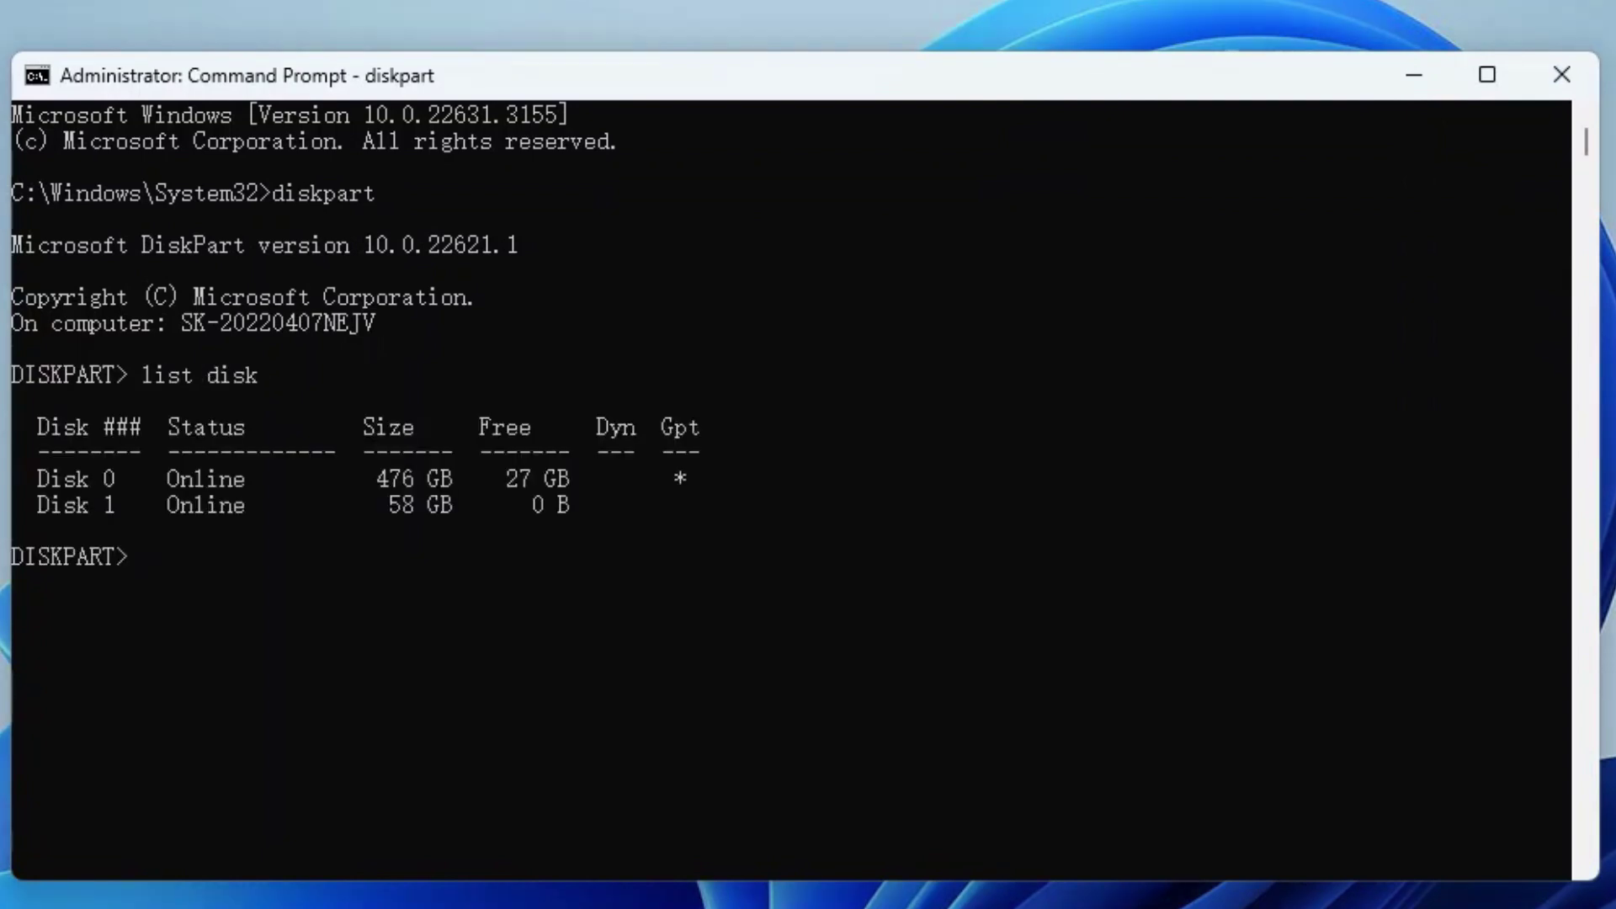
pyautogui.write('select disk 1')
pyautogui.press('Return')
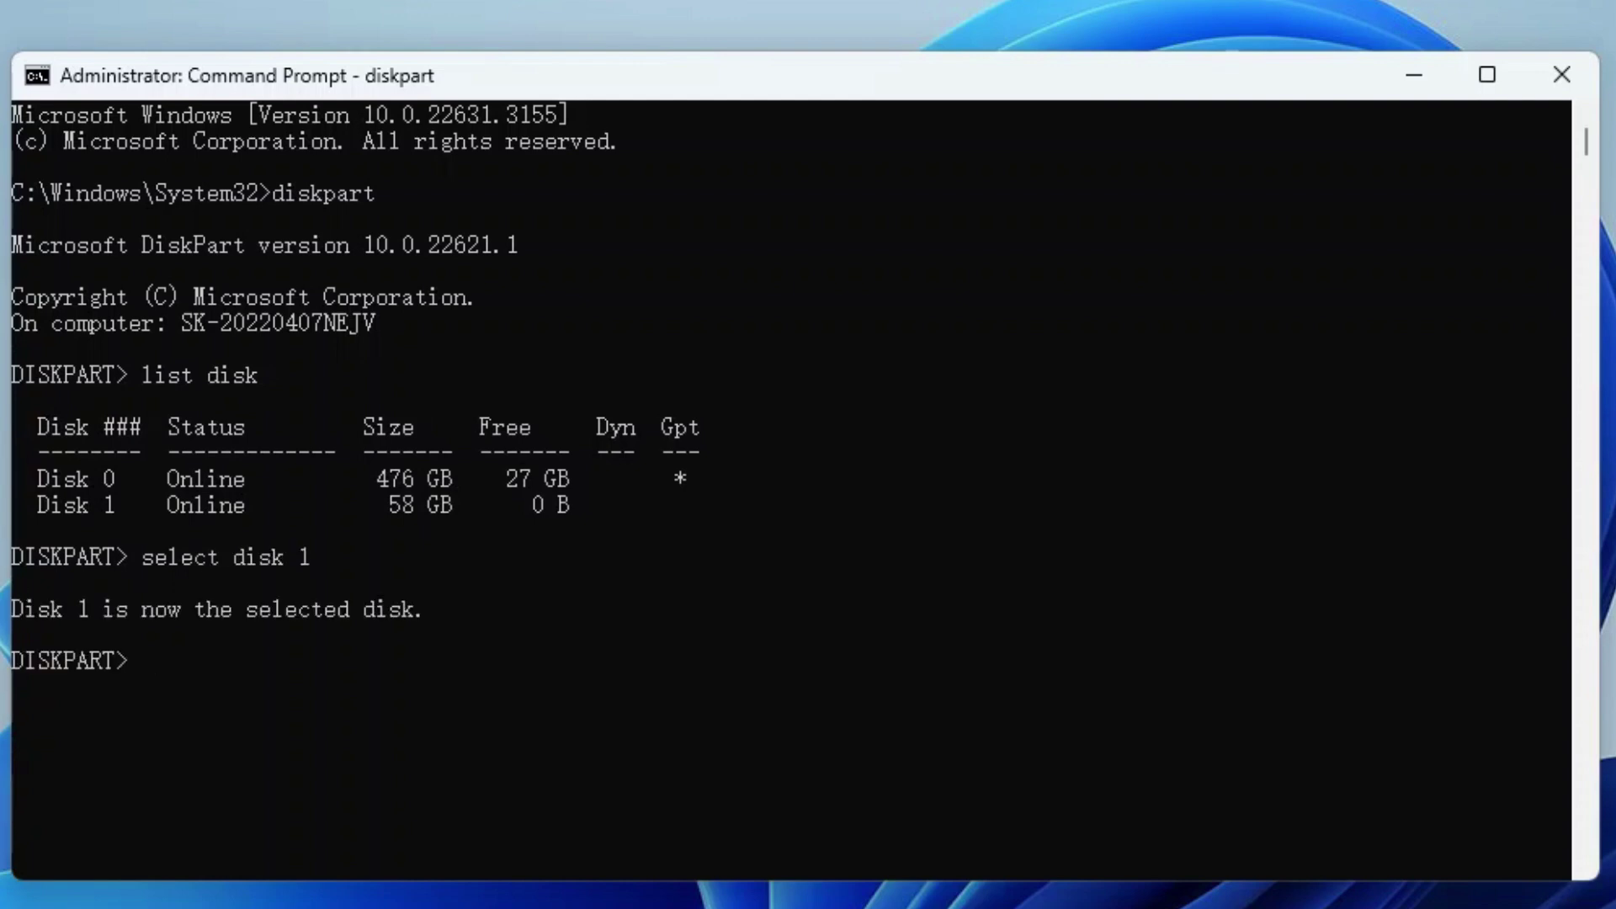
# List volumes, select volume 7 (G:) and run 'format fs = fat32 quick'
pyautogui.write('list volume')
pyautogui.press('Return')
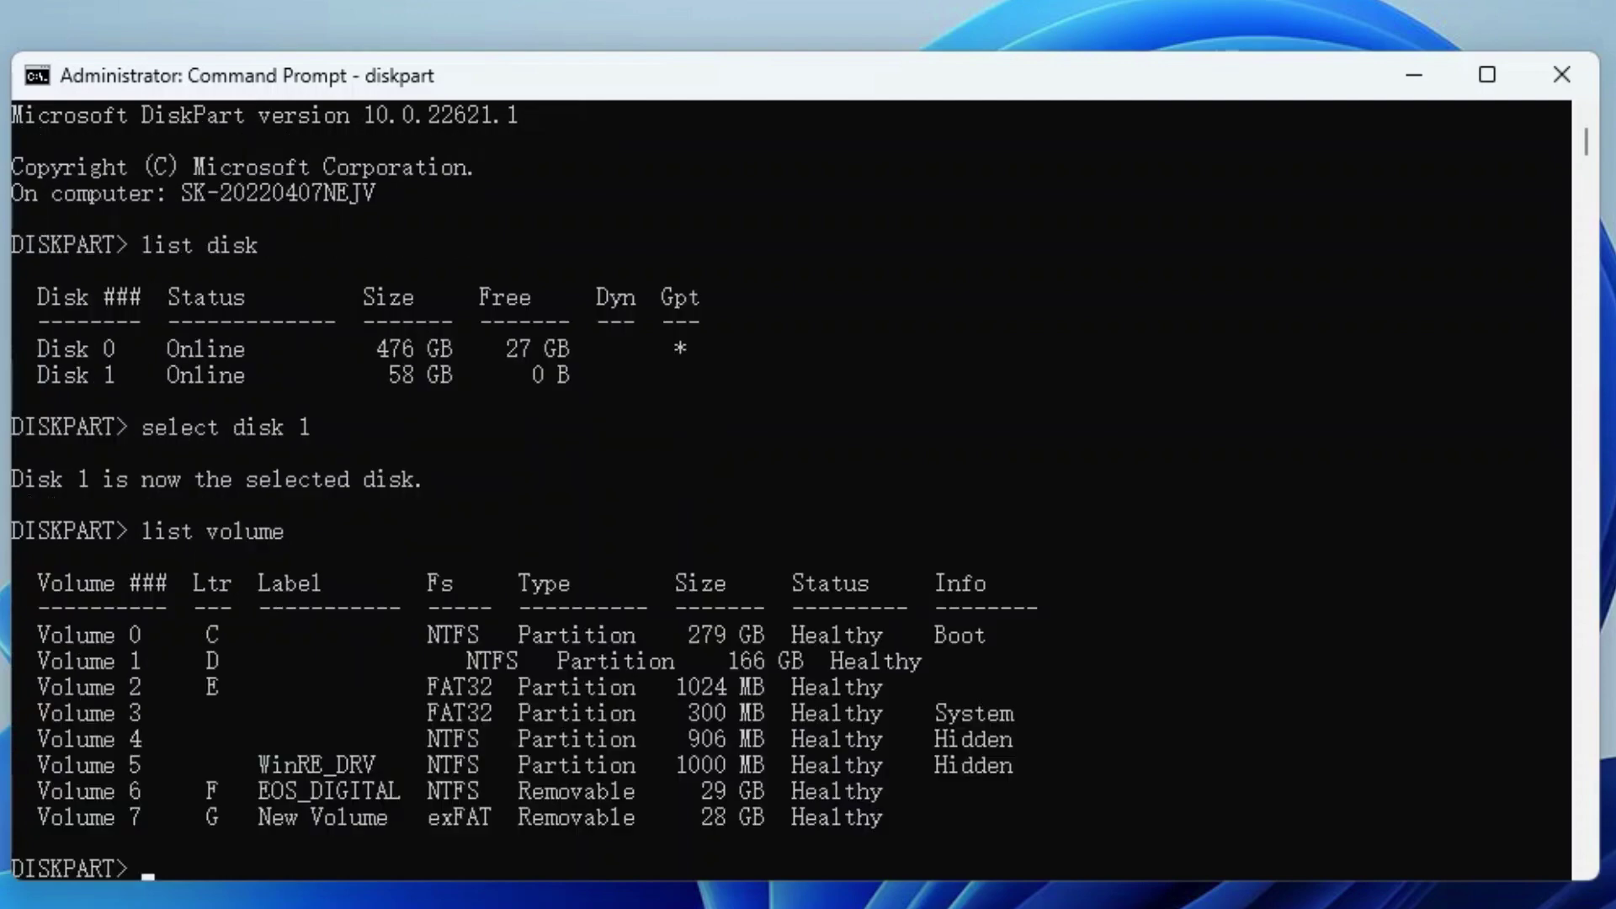
pyautogui.scroll(-2, 791, 488)
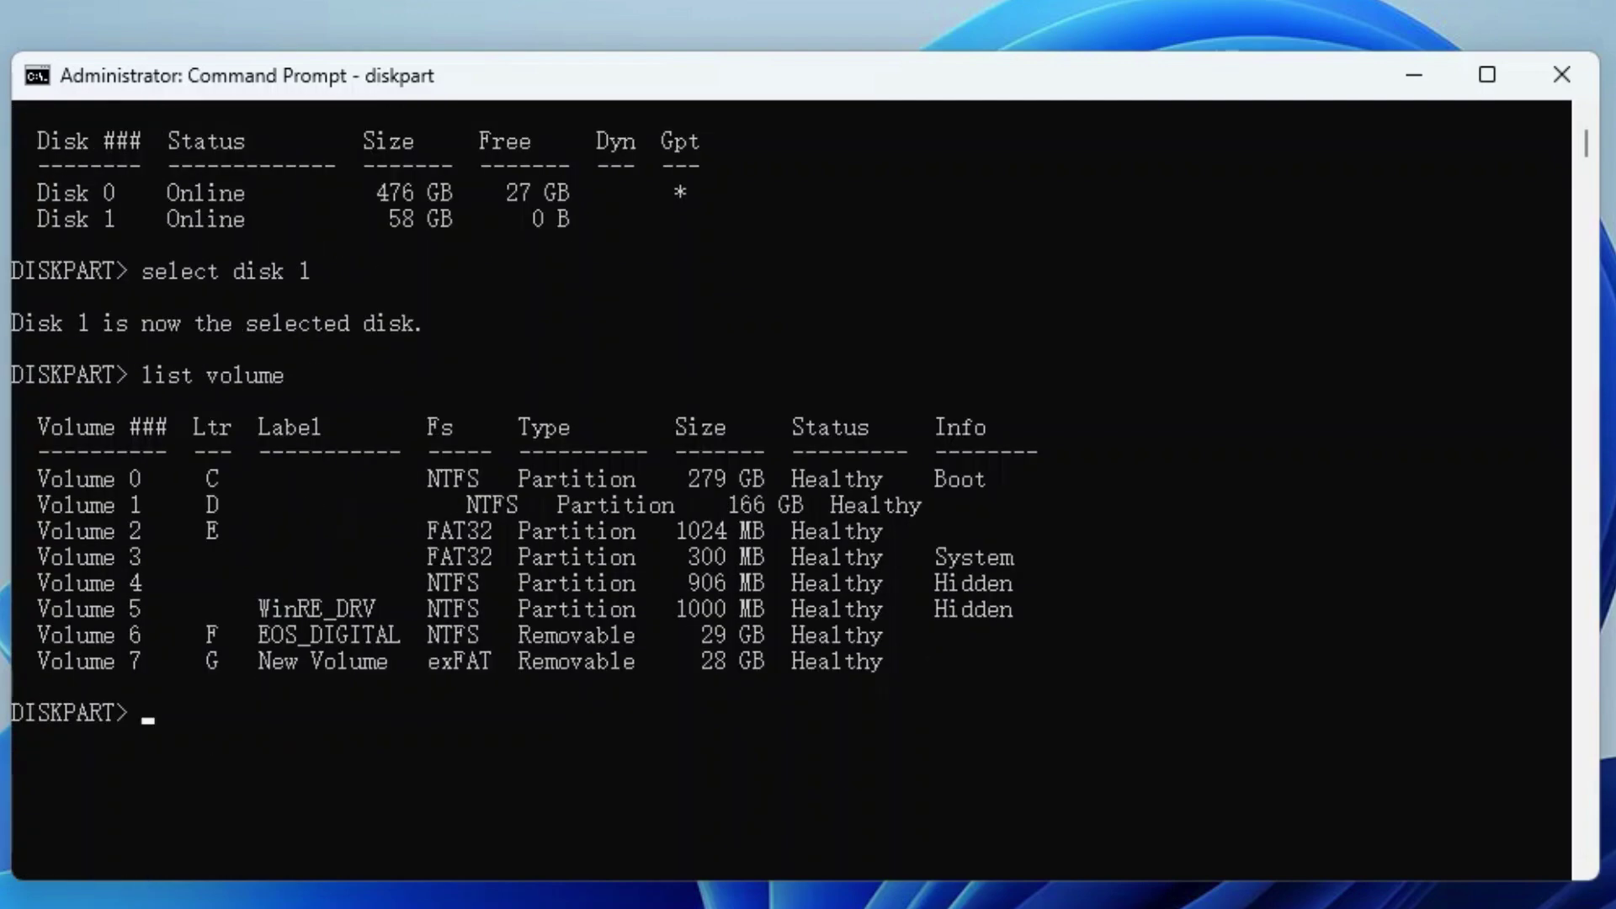
pyautogui.write('select volume 7')
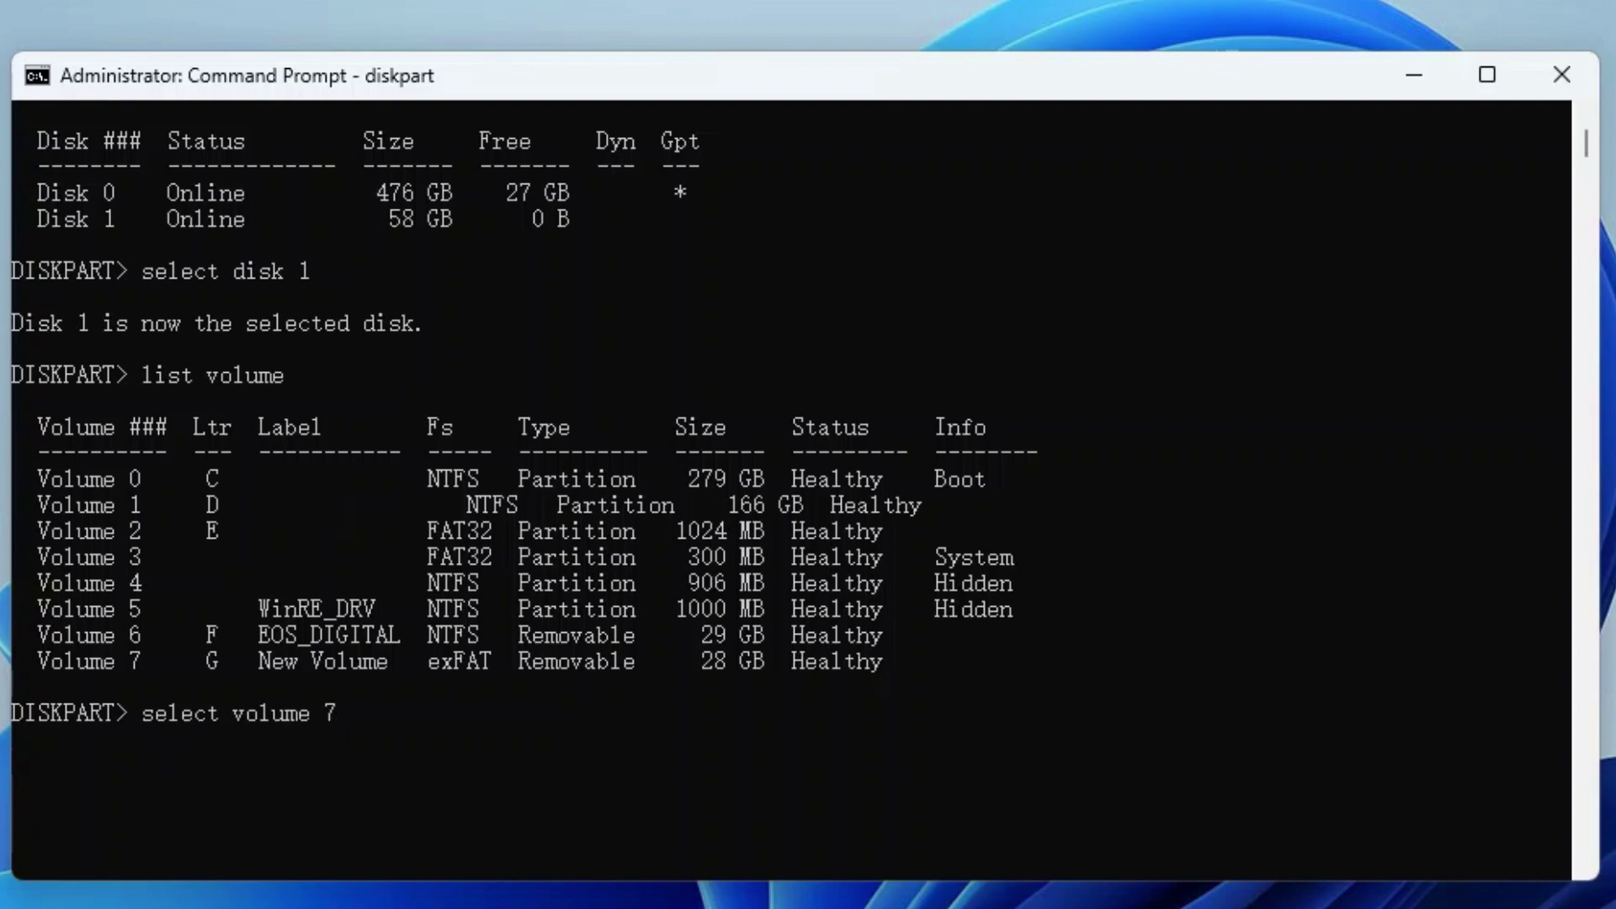
pyautogui.press('Return')
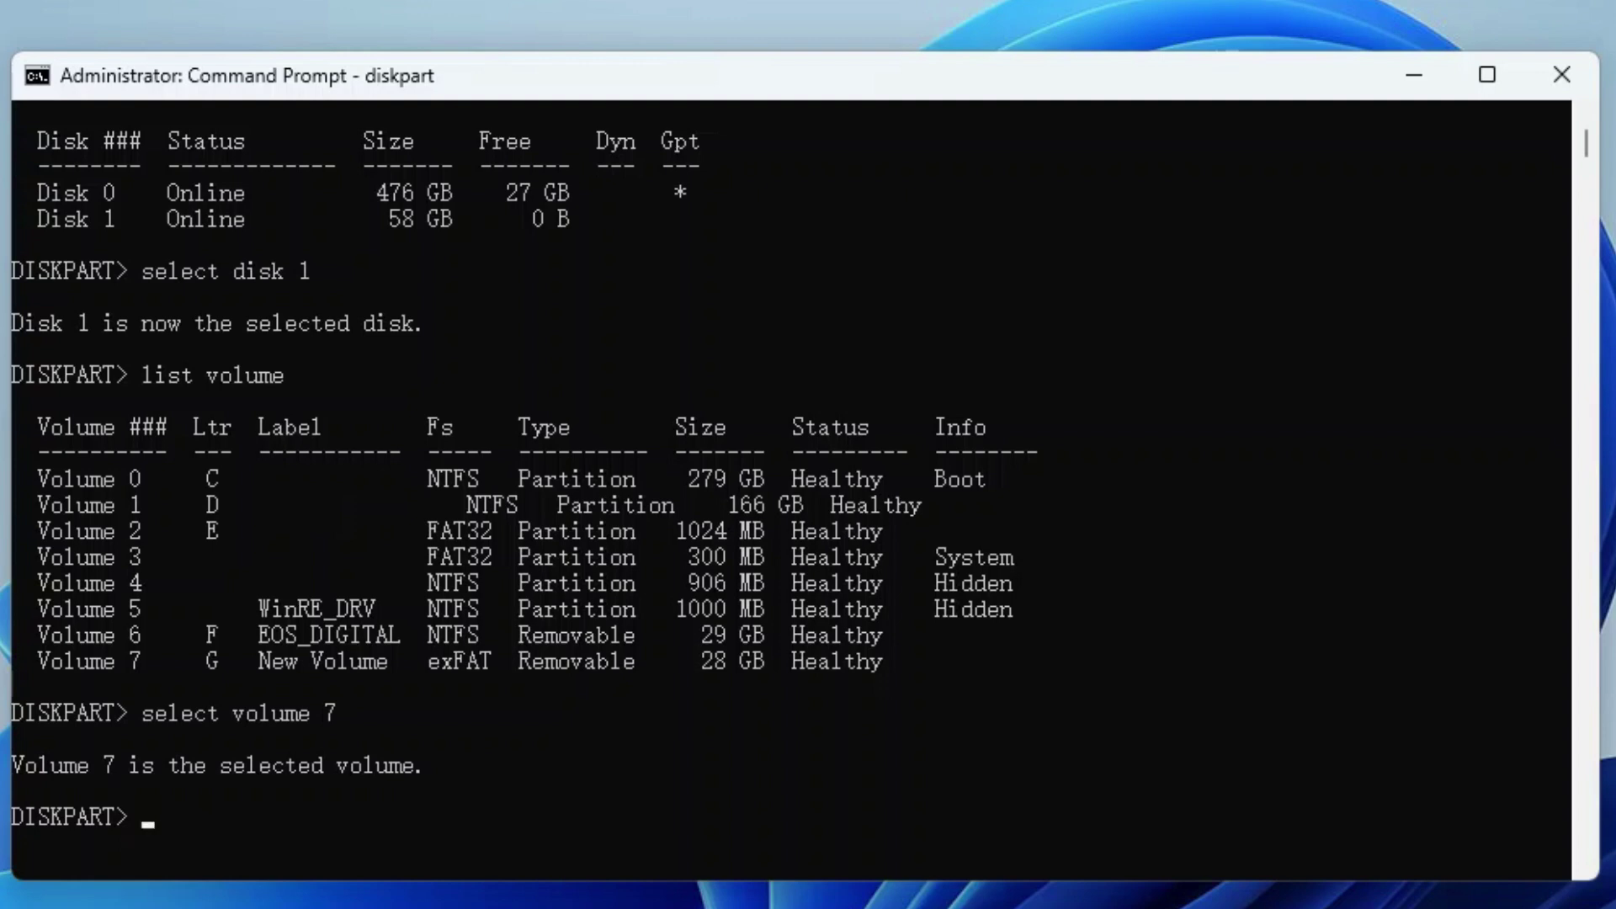
pyautogui.write('format fs = fat32 quick')
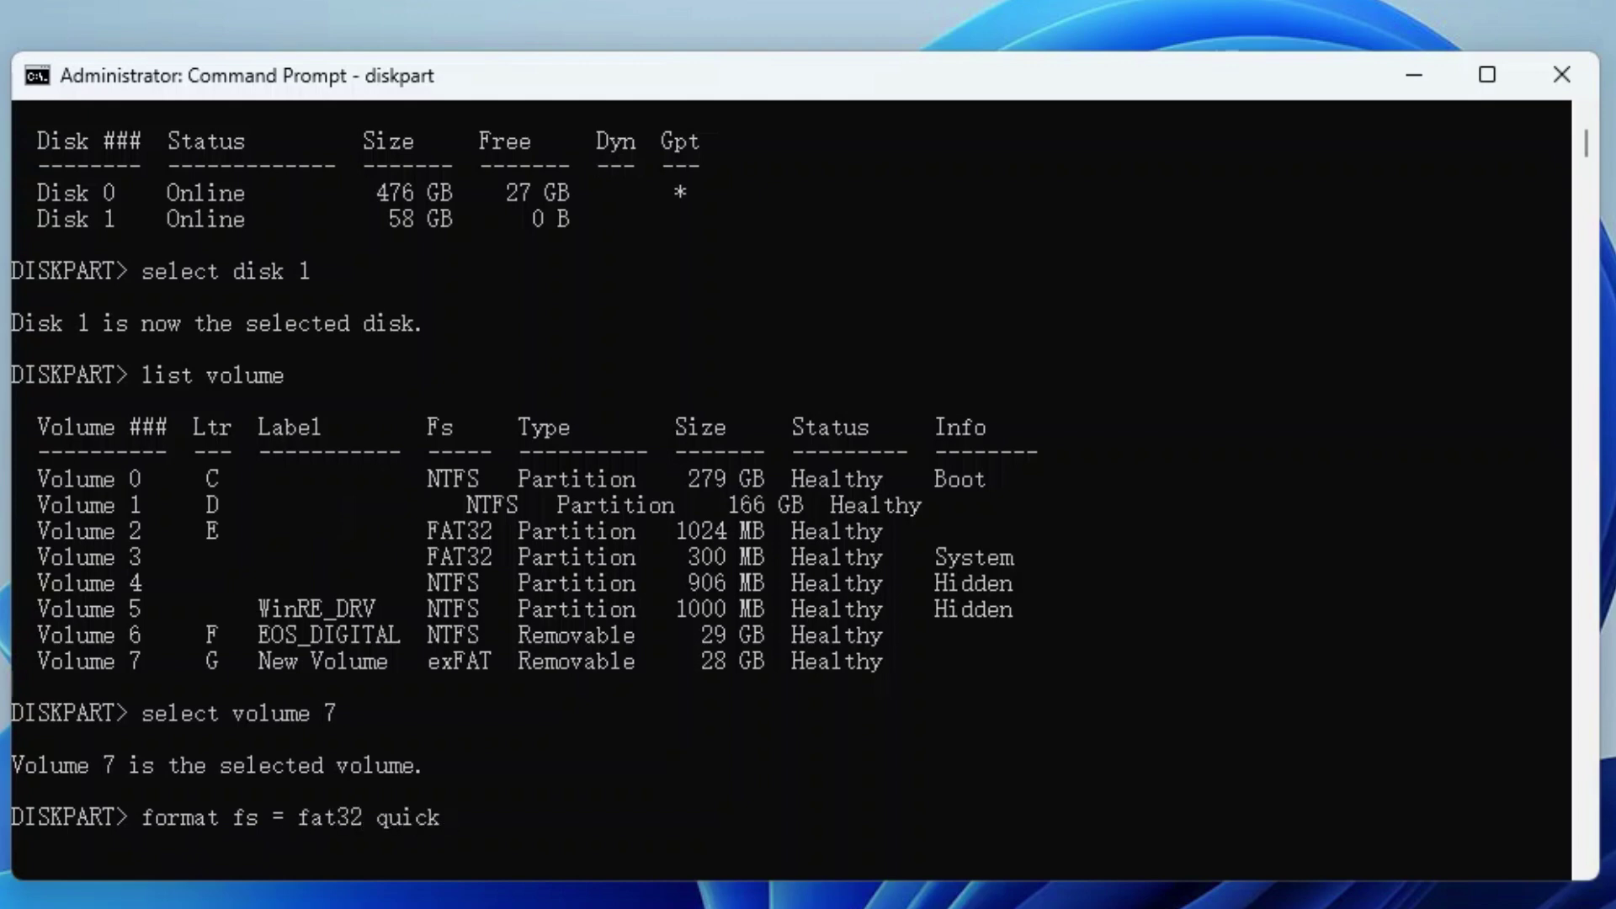
pyautogui.press('Return')
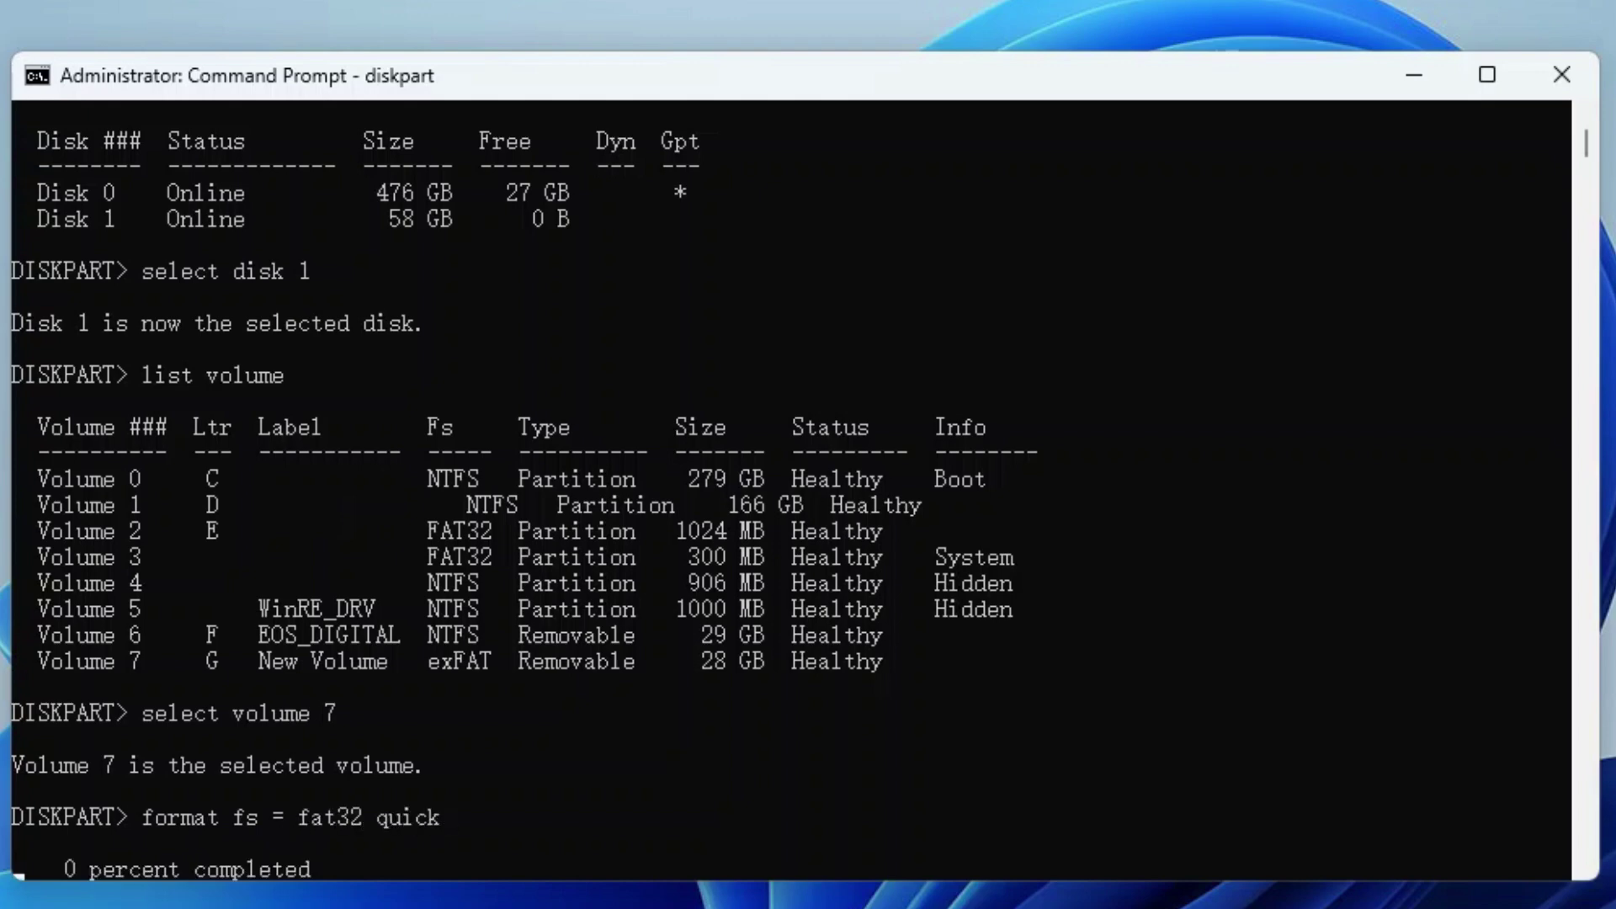